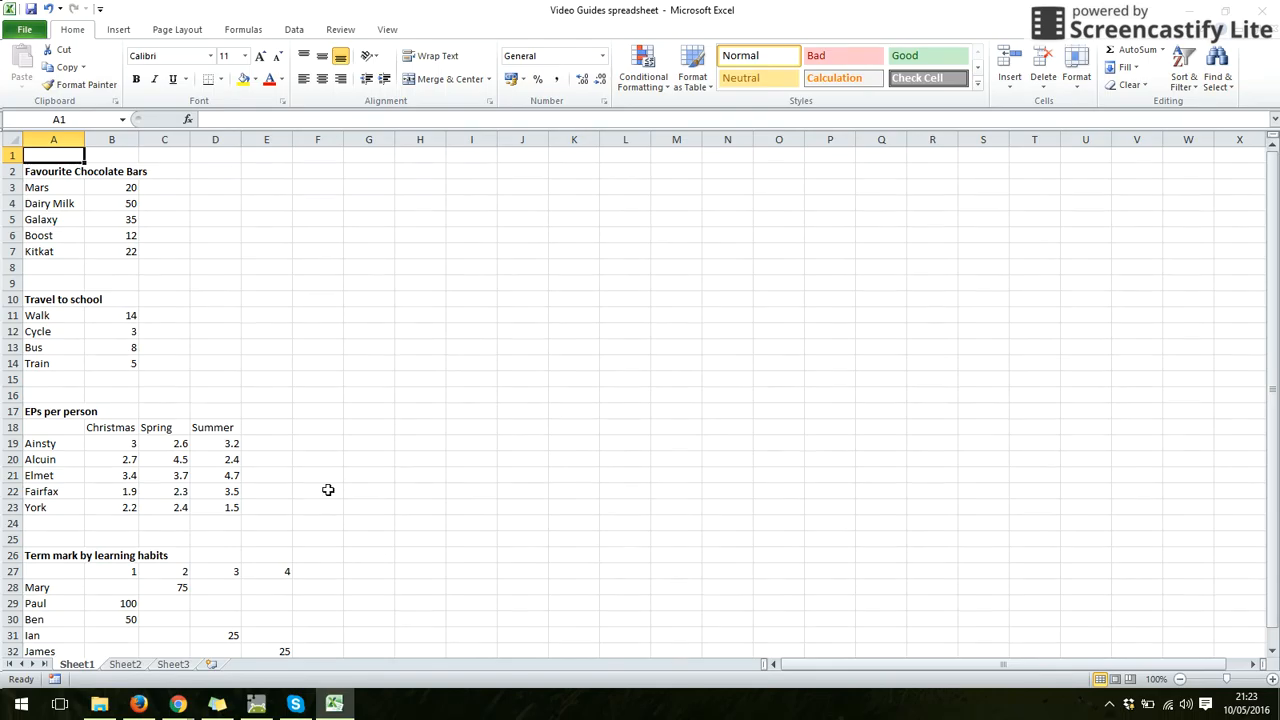
- Insert a 2-D column chart from the chocolate bar names and values in A3:B7, and delete the chart
left_click_drag(70, 189, 119, 251)
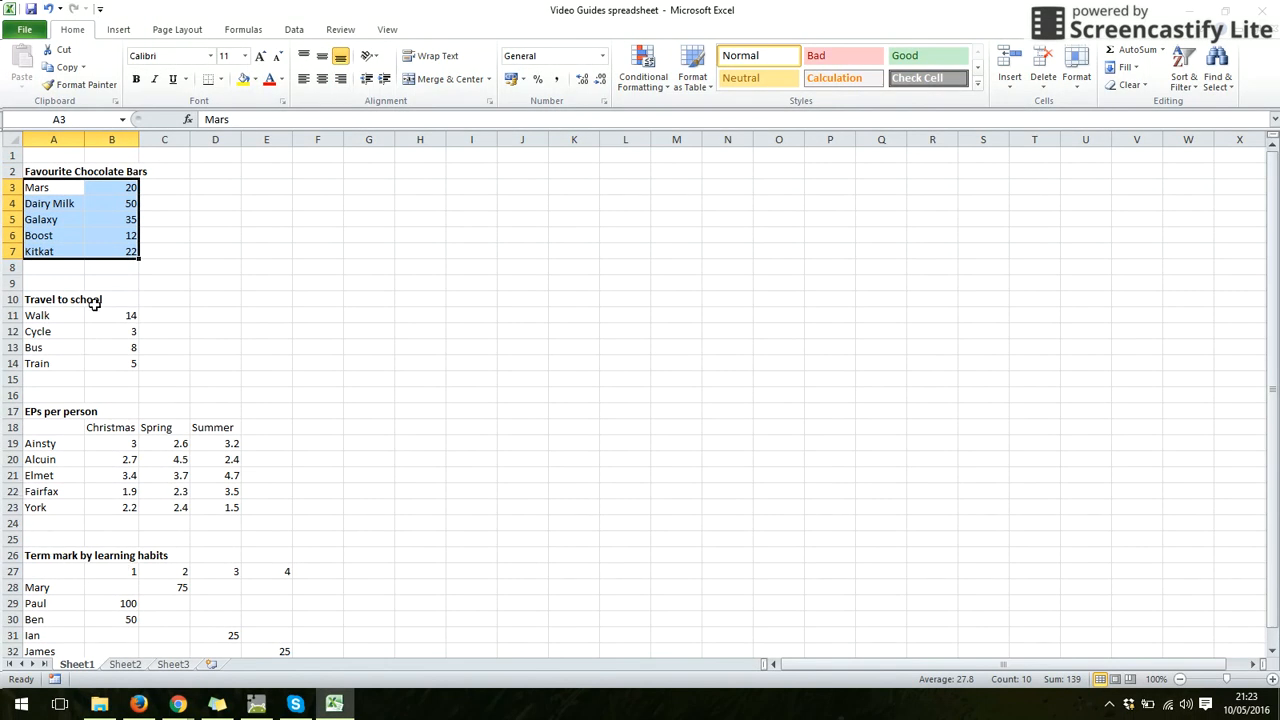
left_click(118, 29)
left_click(312, 80)
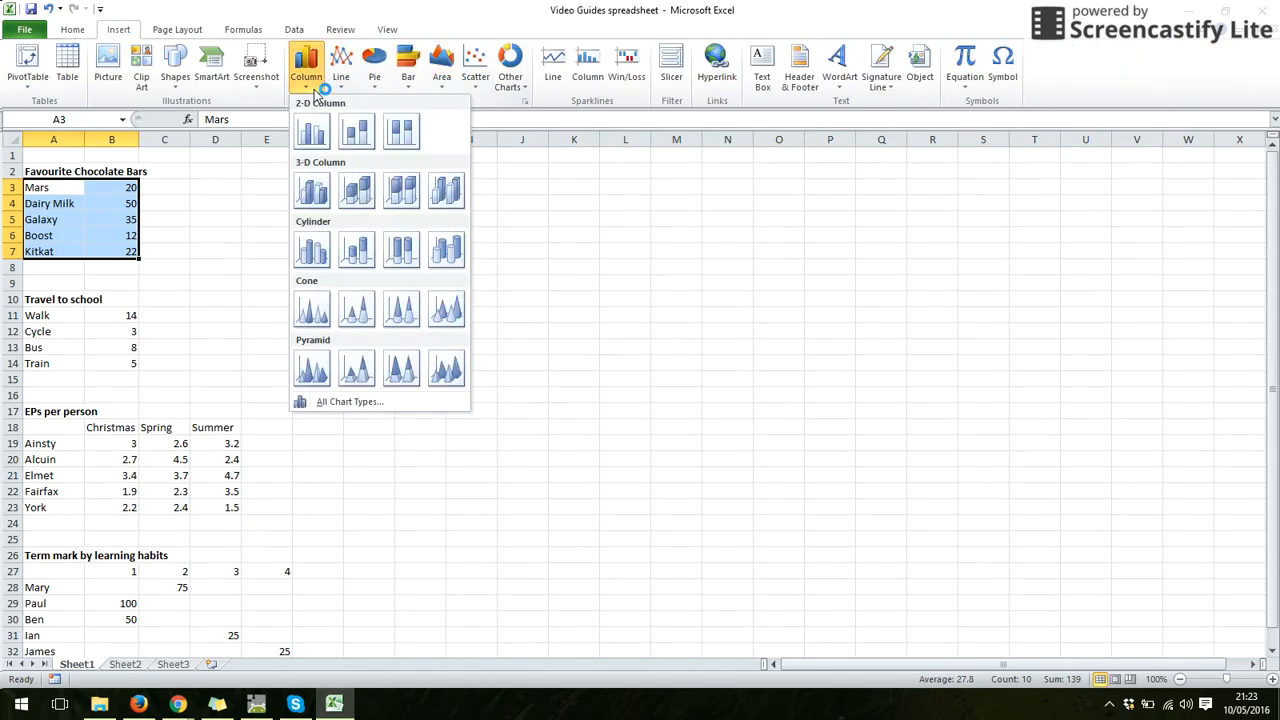
left_click(366, 150)
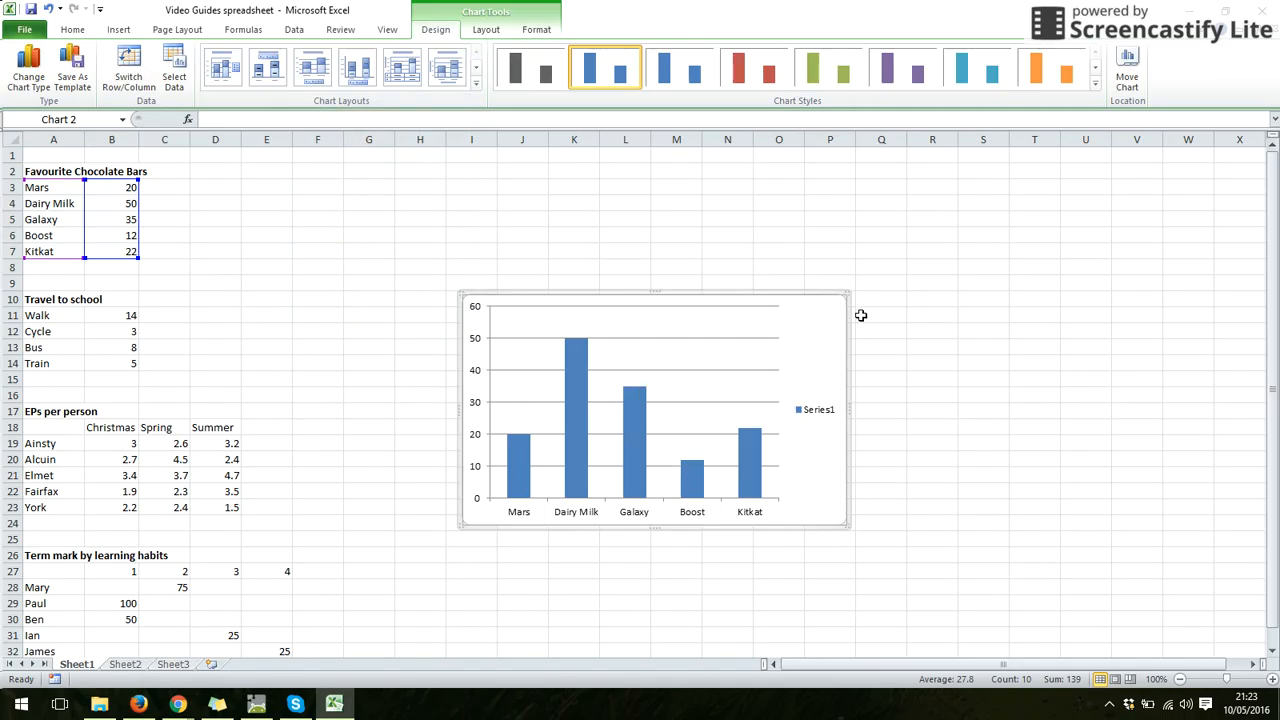
key("Delete")
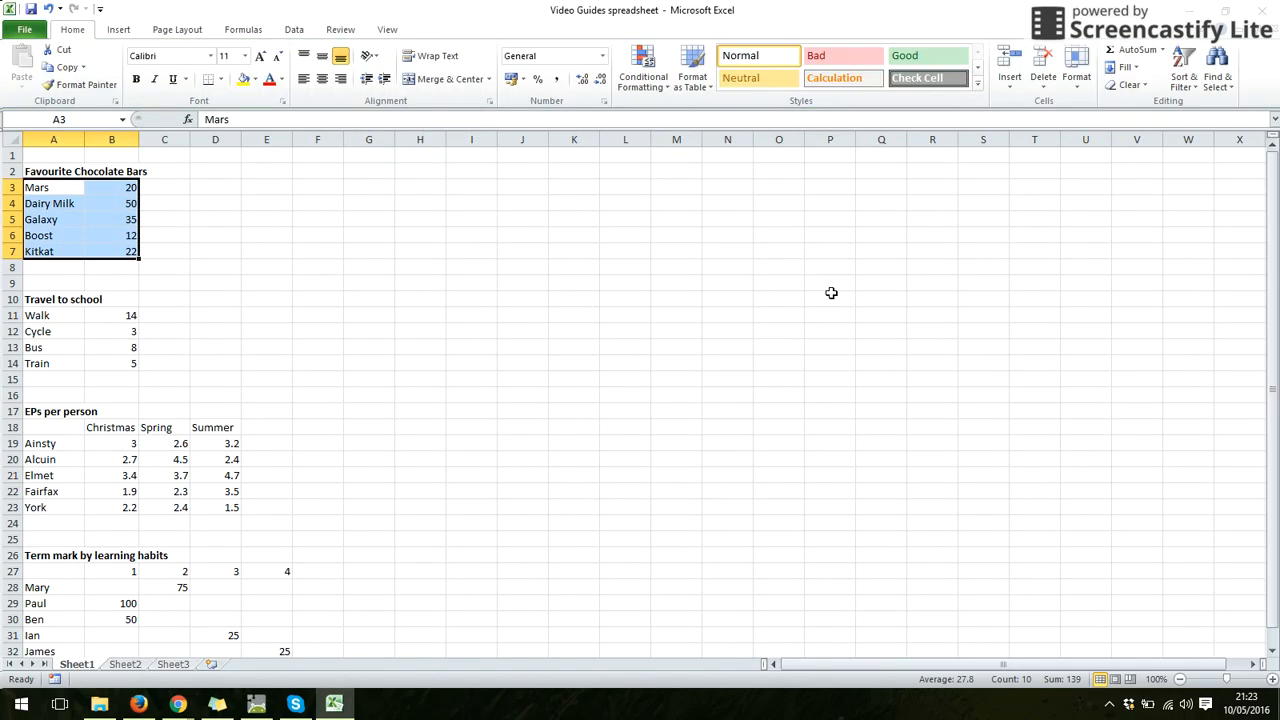
- Insert a 2-D clustered column chart from A2:B7, including the Favourite Chocolate Bars title, and delete the chart
left_click_drag(52, 172, 102, 249)
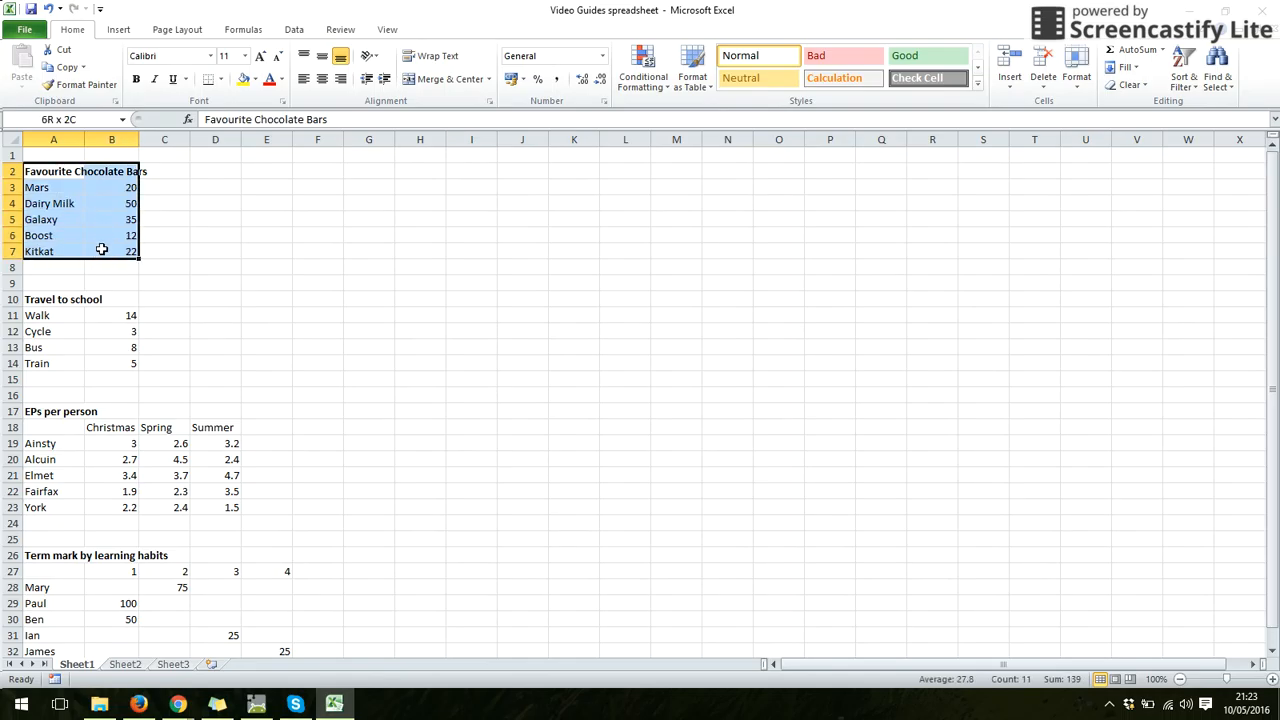
left_click(118, 29)
left_click(320, 66)
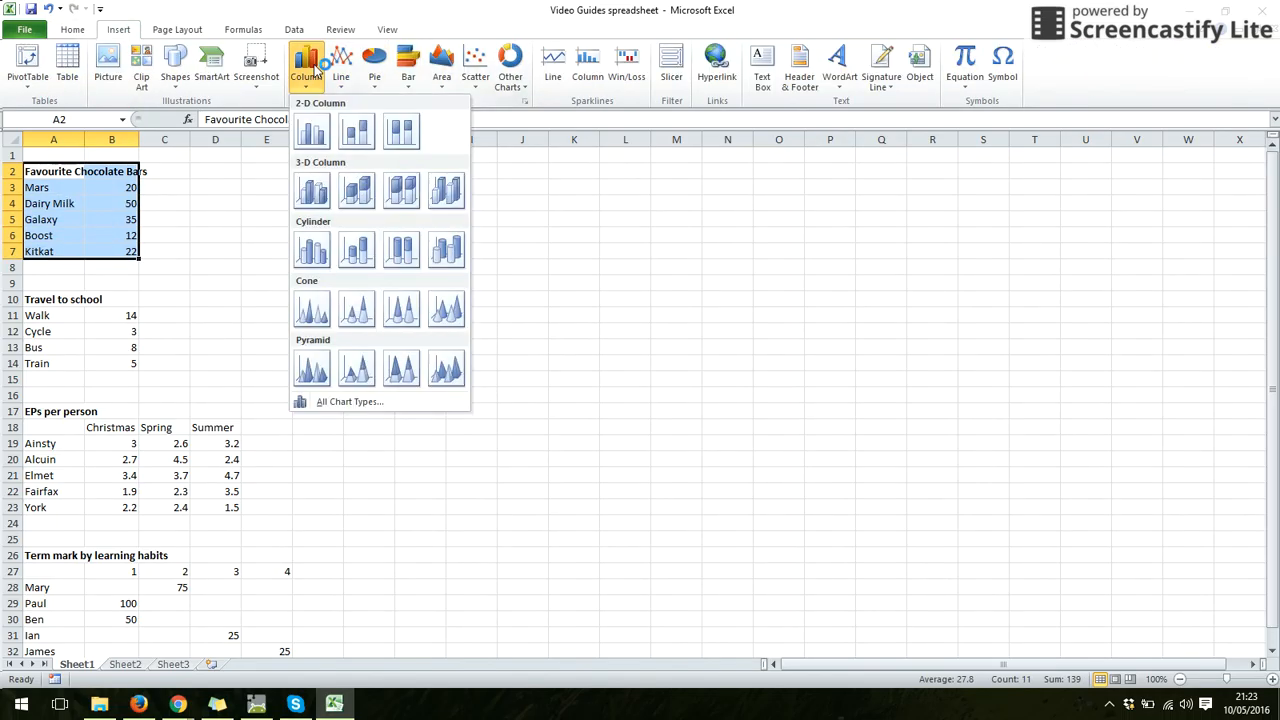
left_click(313, 122)
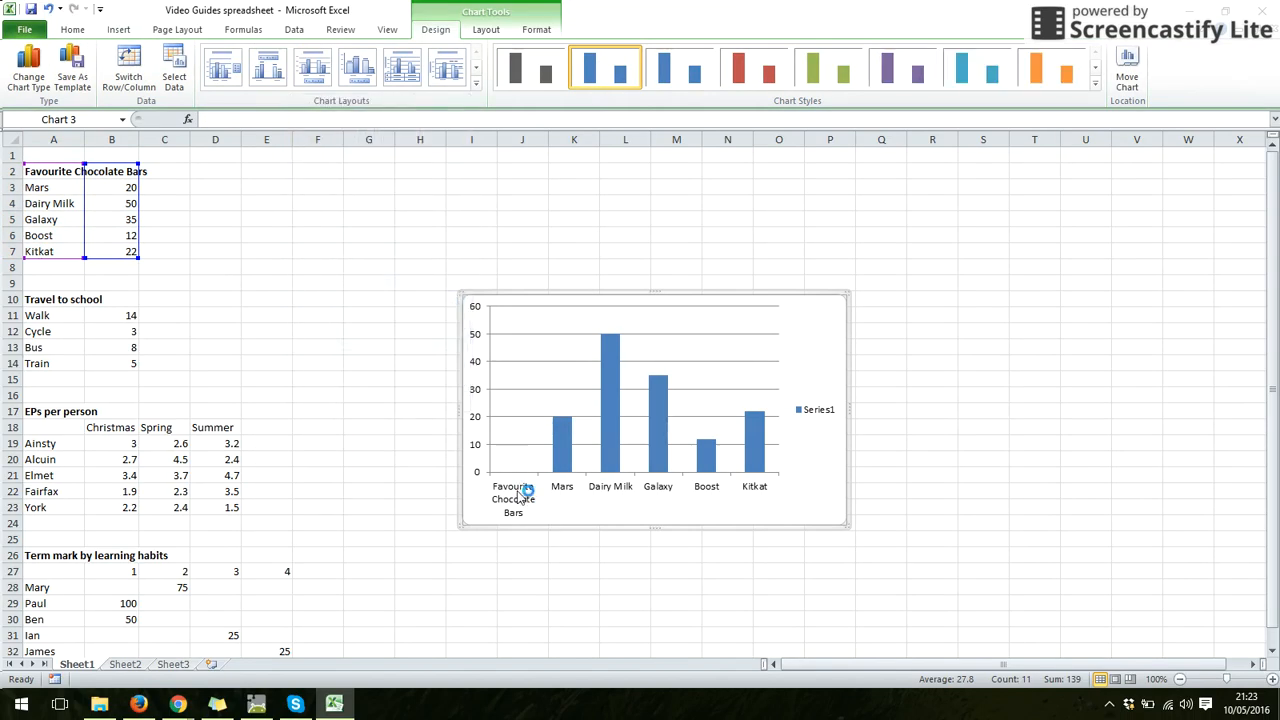
left_click(521, 425)
key("Delete")
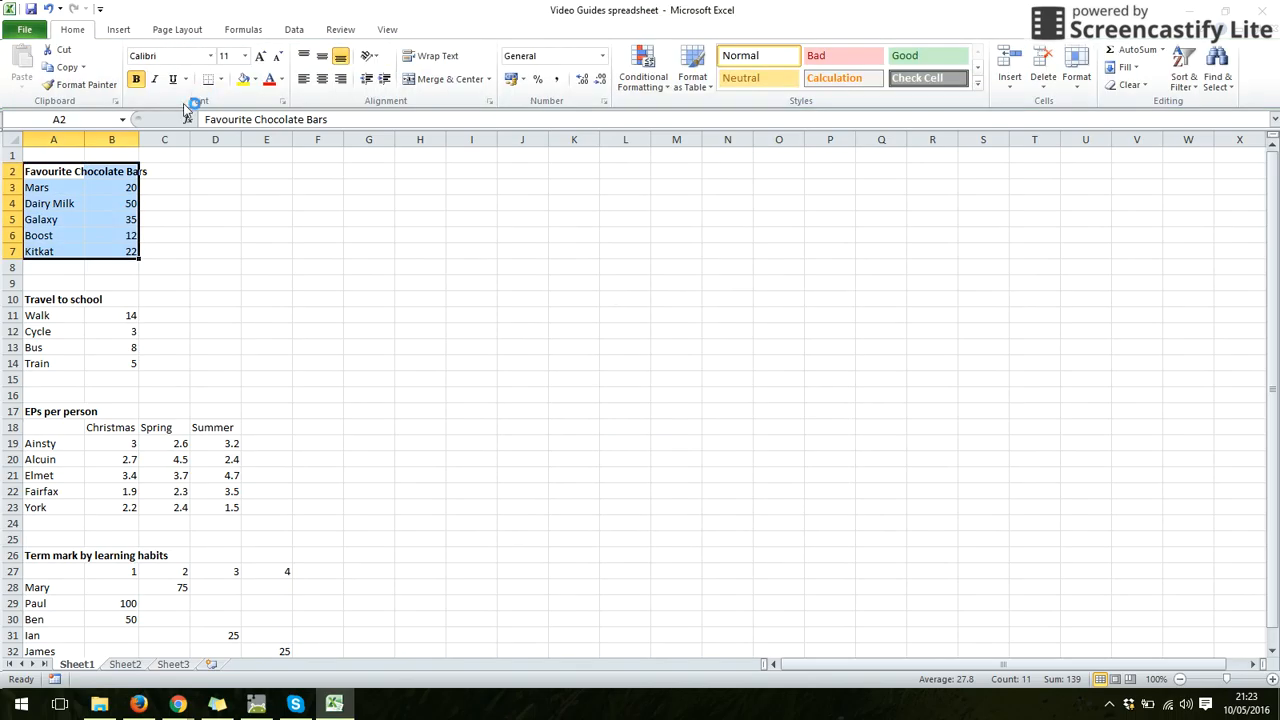
- Insert a blank column between the chocolate bar names and their values
left_click(172, 151)
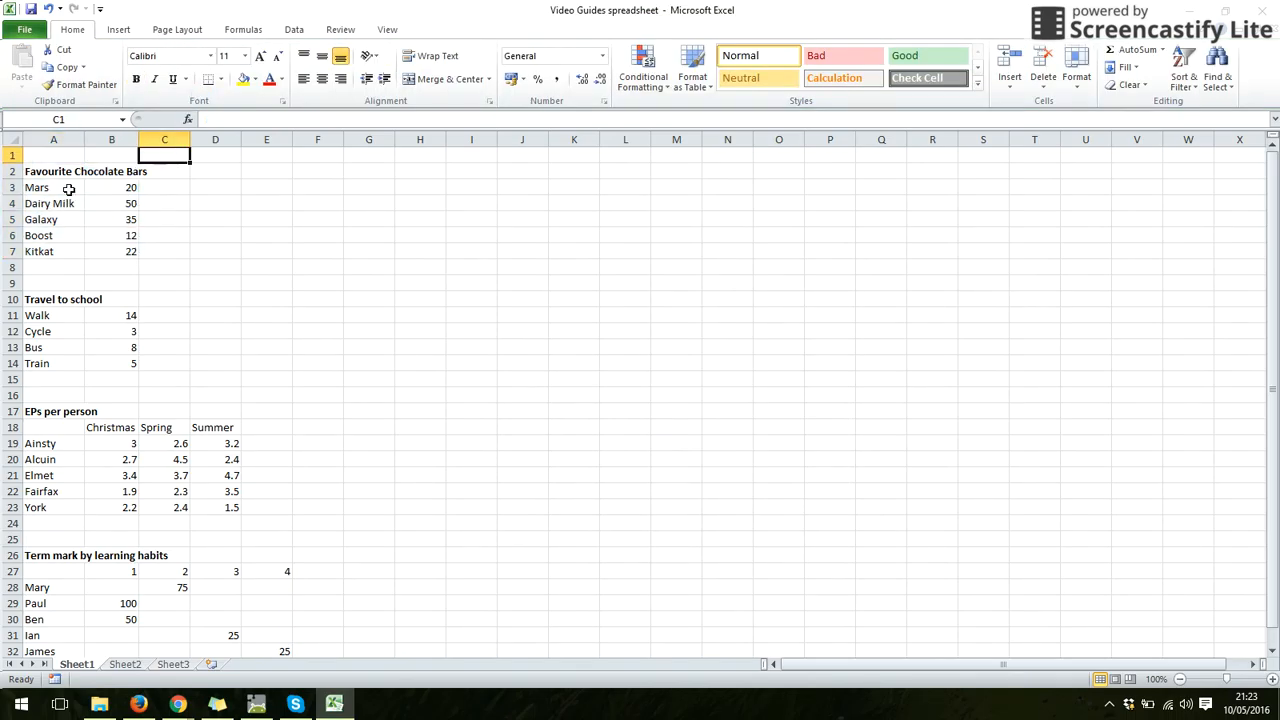
left_click(105, 140)
right_click(111, 143)
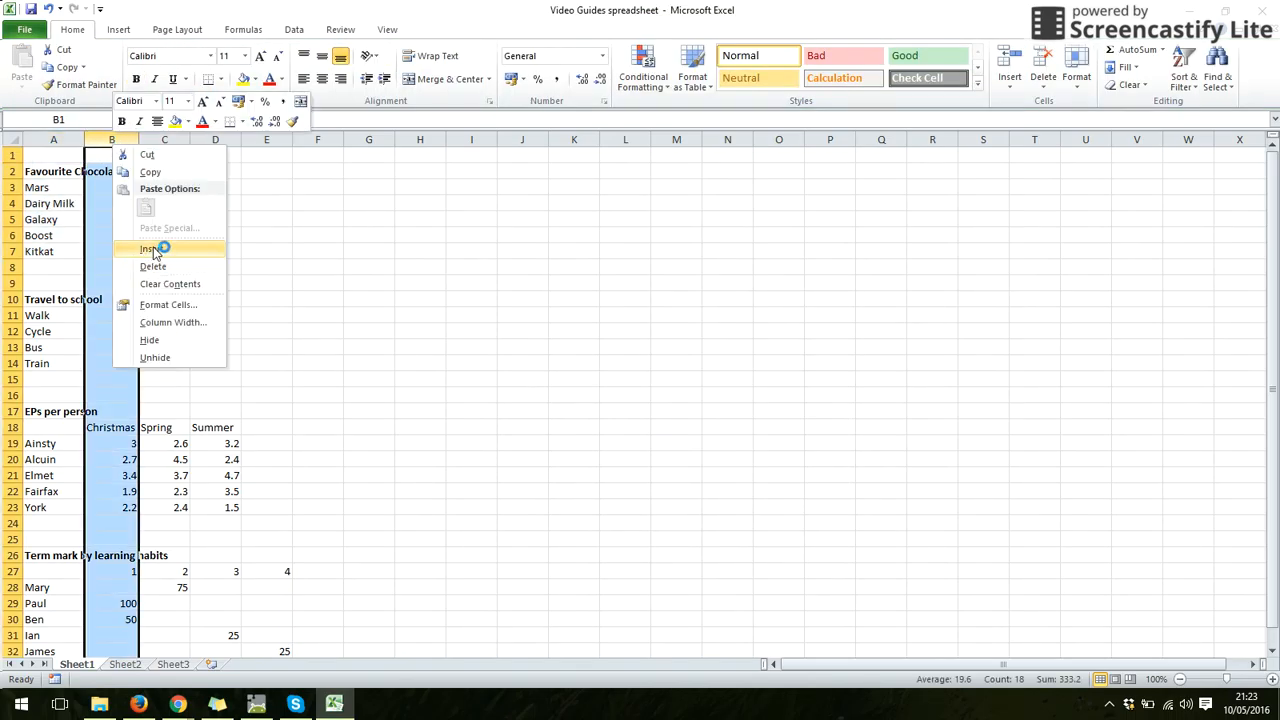
left_click(155, 251)
left_click(189, 251)
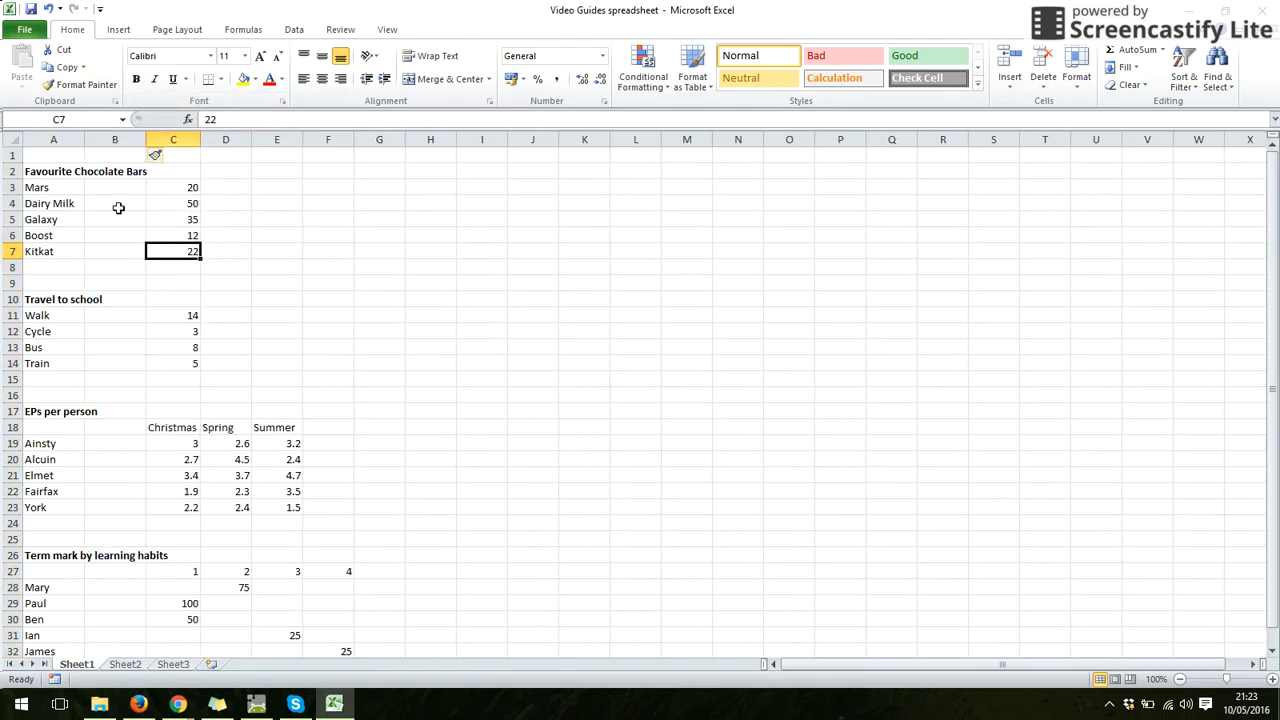
- Insert a 2-D clustered column chart from A3:C8, including the blank column and row, and delete the chart
left_click_drag(62, 188, 167, 266)
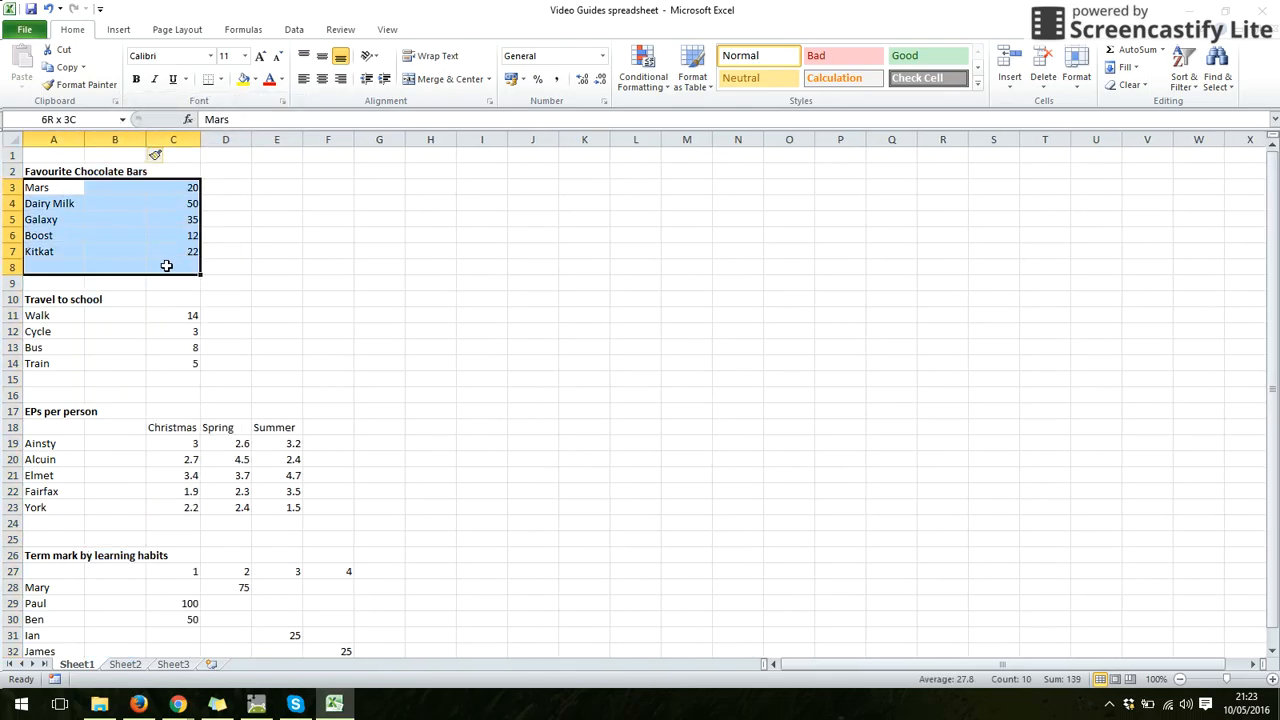
left_click(118, 29)
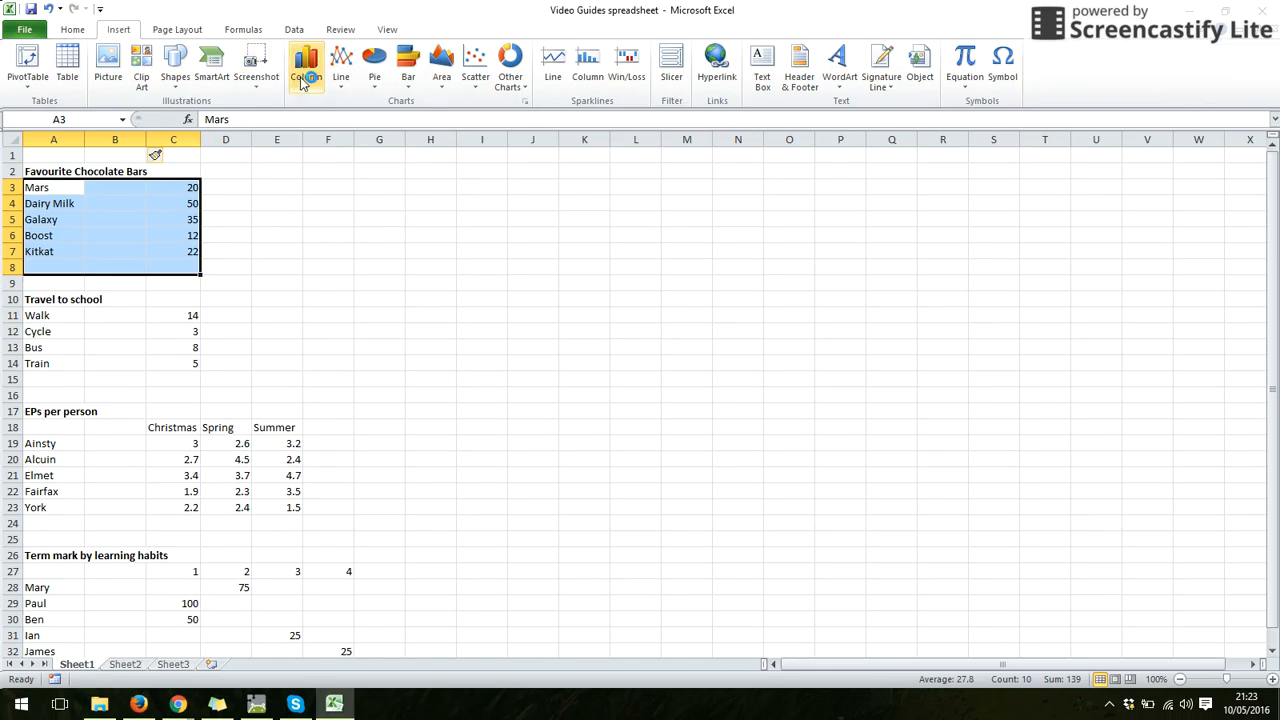
left_click(305, 72)
left_click(311, 132)
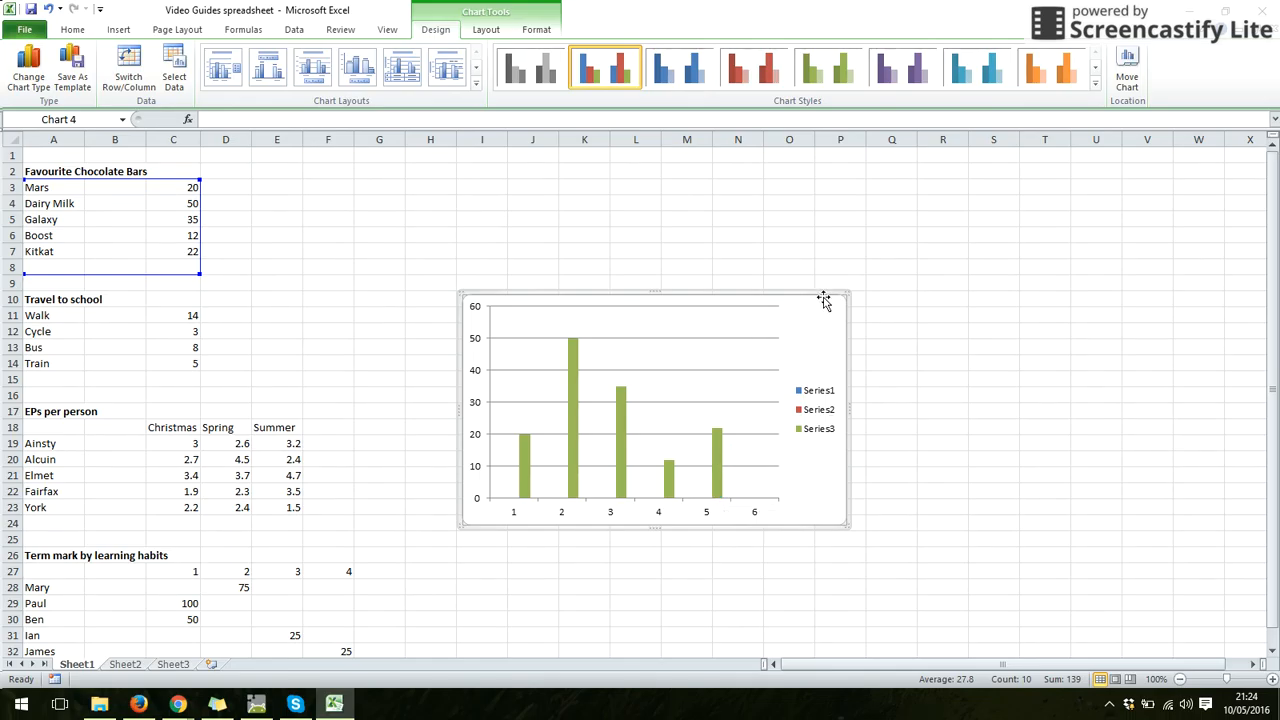
key("Delete")
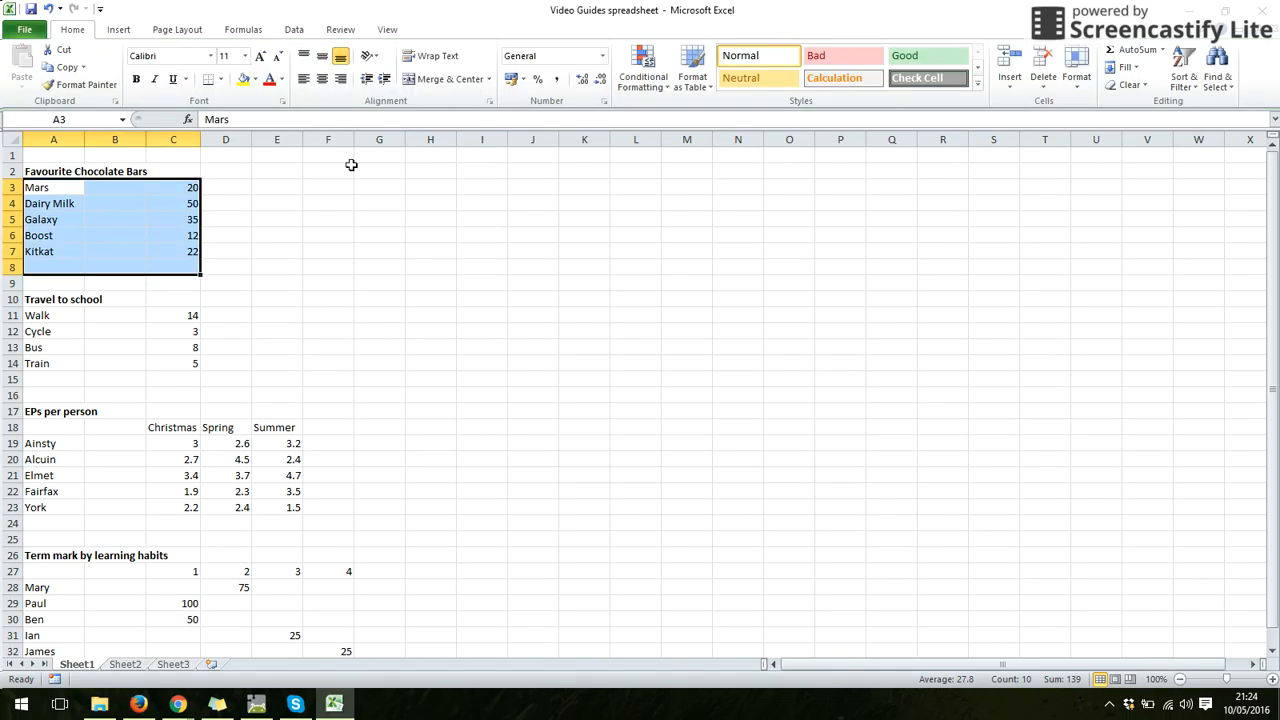
- Delete the blank column B between the category names and their values
left_click(215, 155)
left_click(136, 139)
right_click(138, 141)
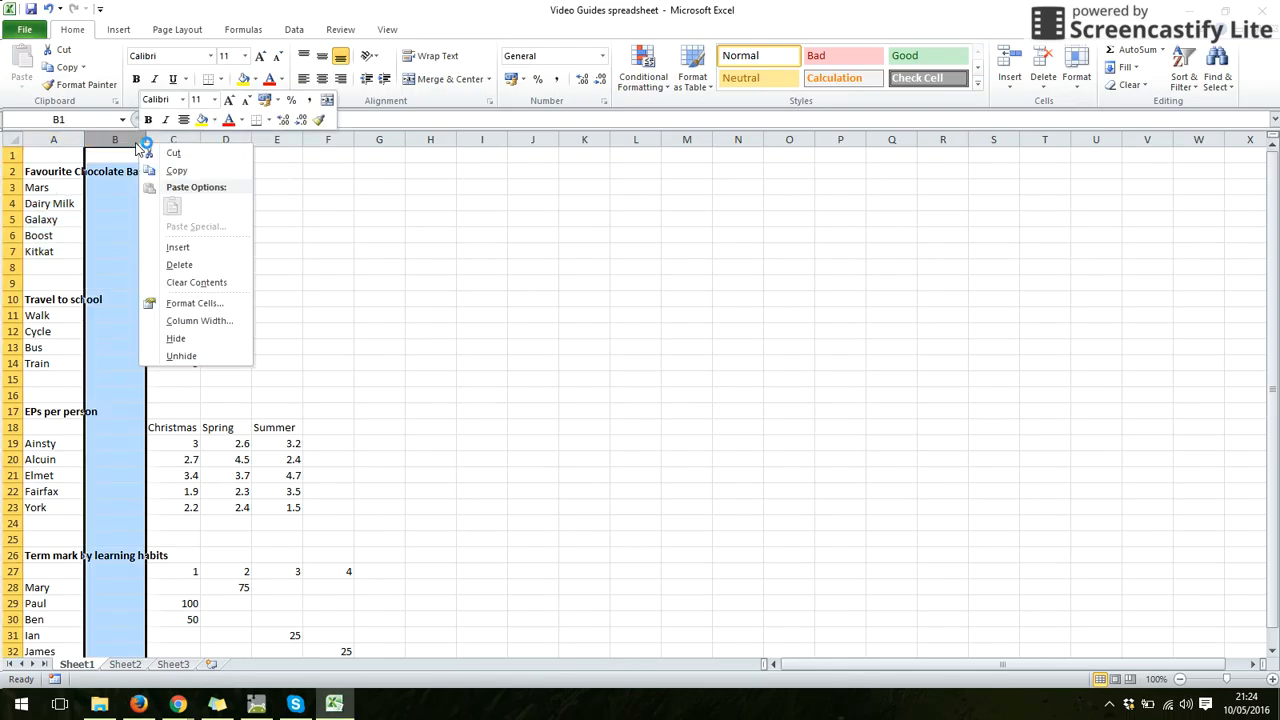
left_click(240, 265)
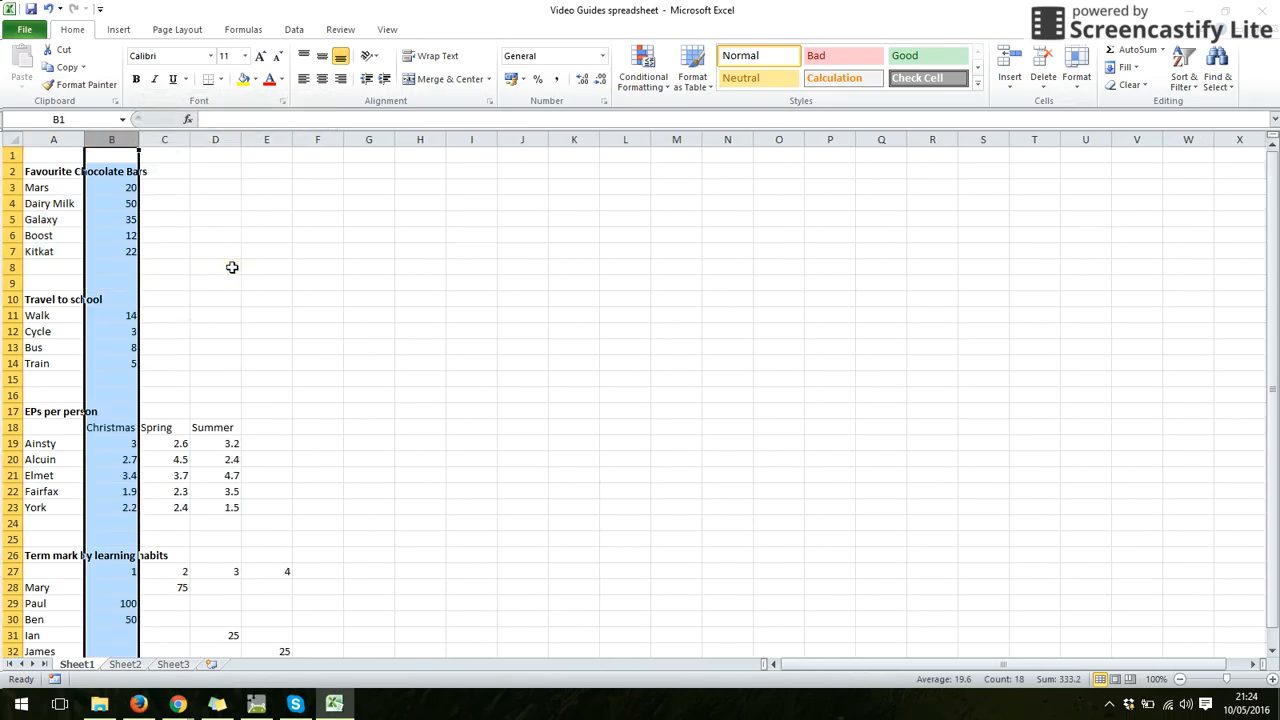
left_click(291, 264)
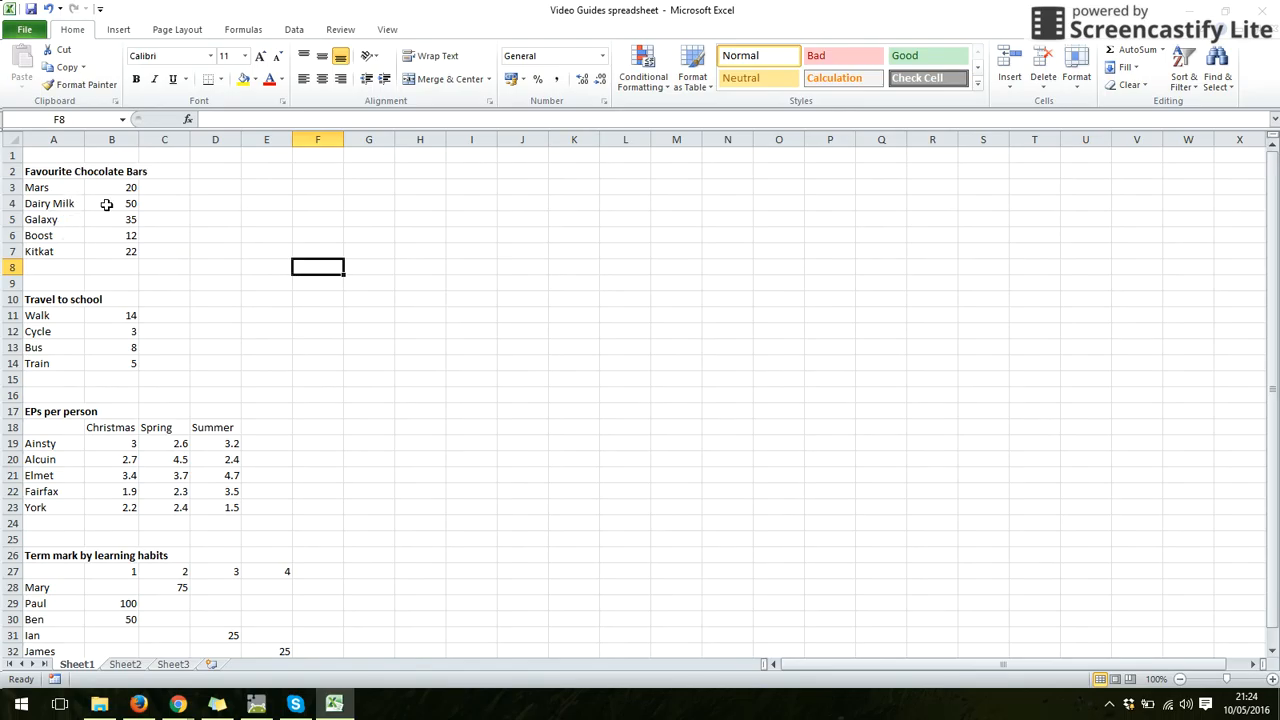
- Enter 5 in cell B2 beside the Favourite Chocolate Bars title and reselect the title cell A2
left_click(62, 174)
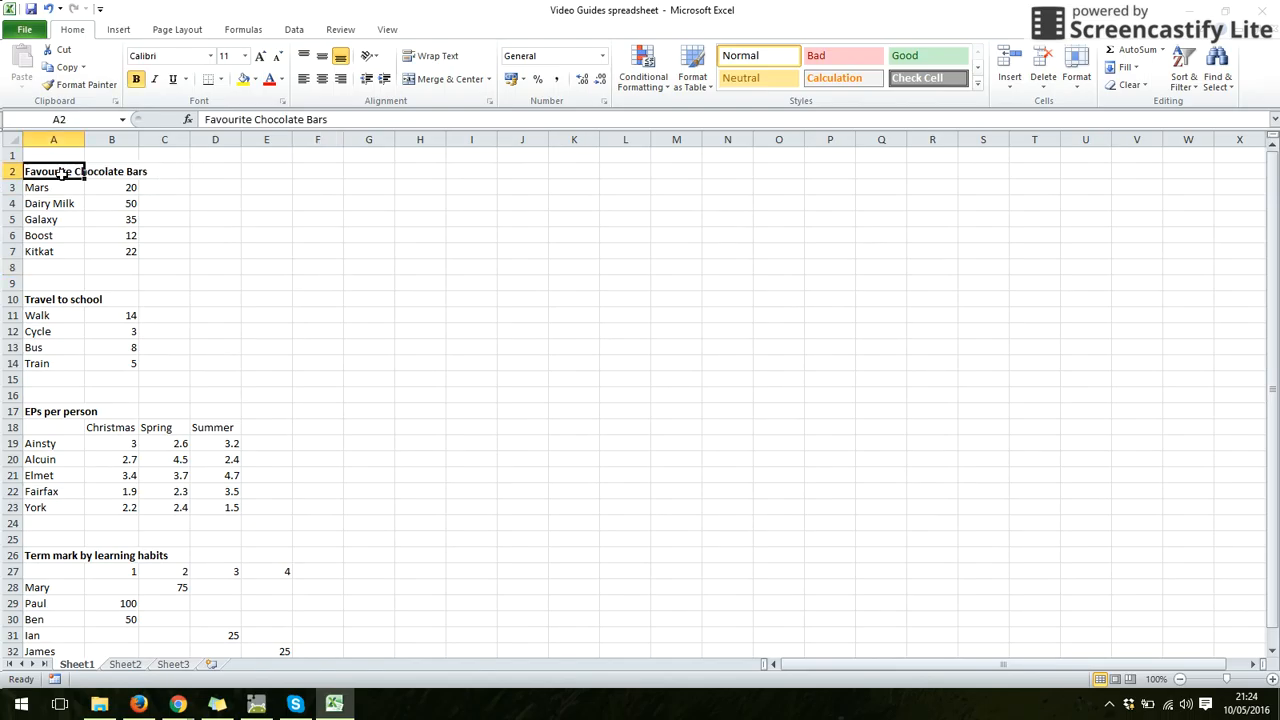
left_click(222, 171)
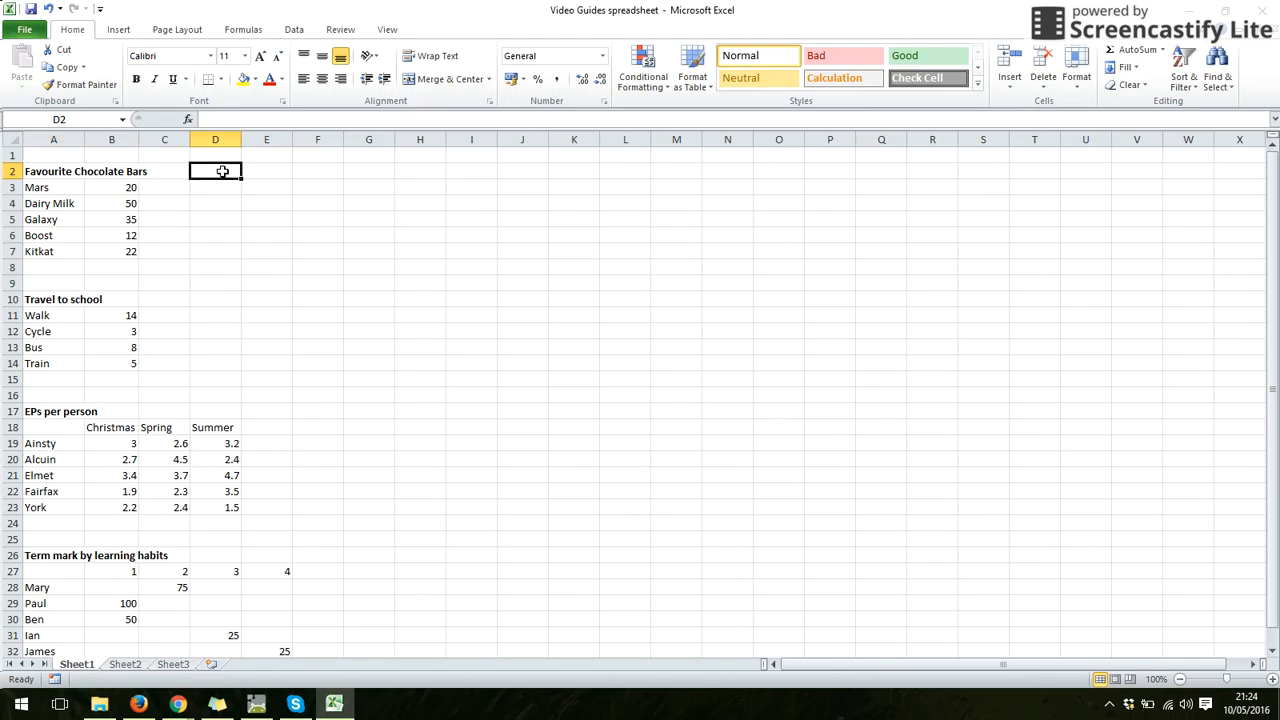
left_click(118, 172)
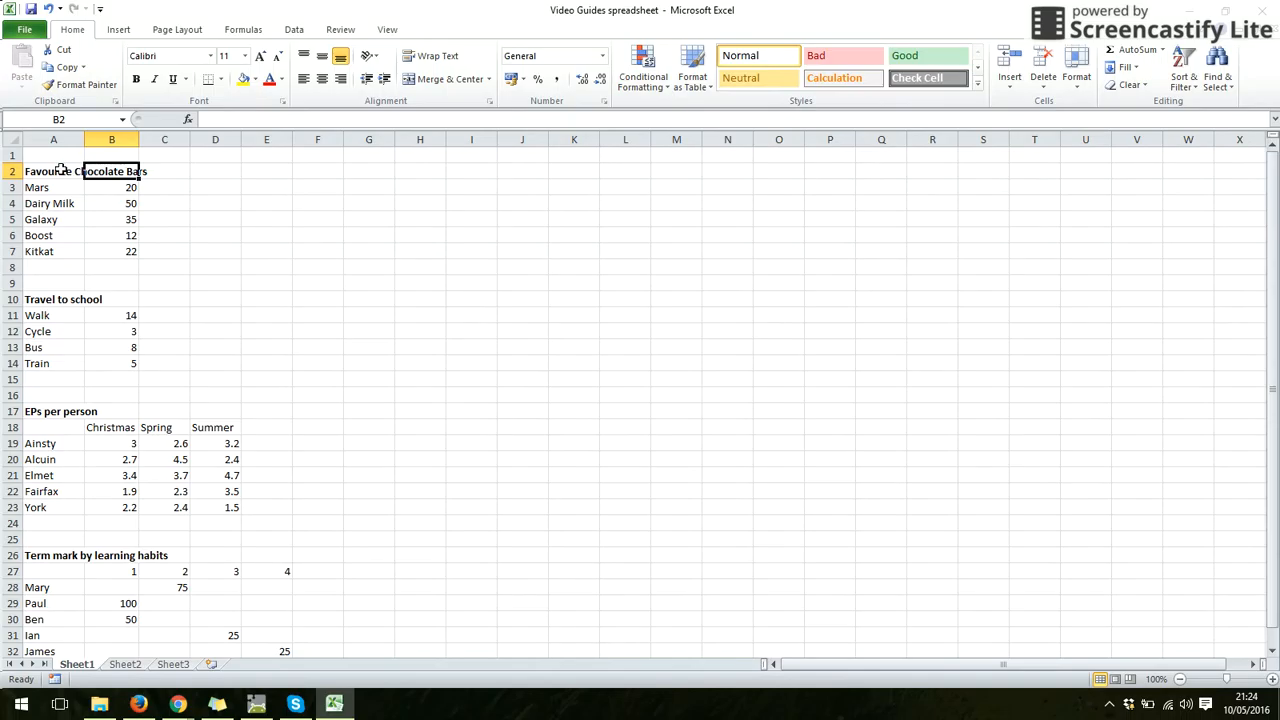
type("5")
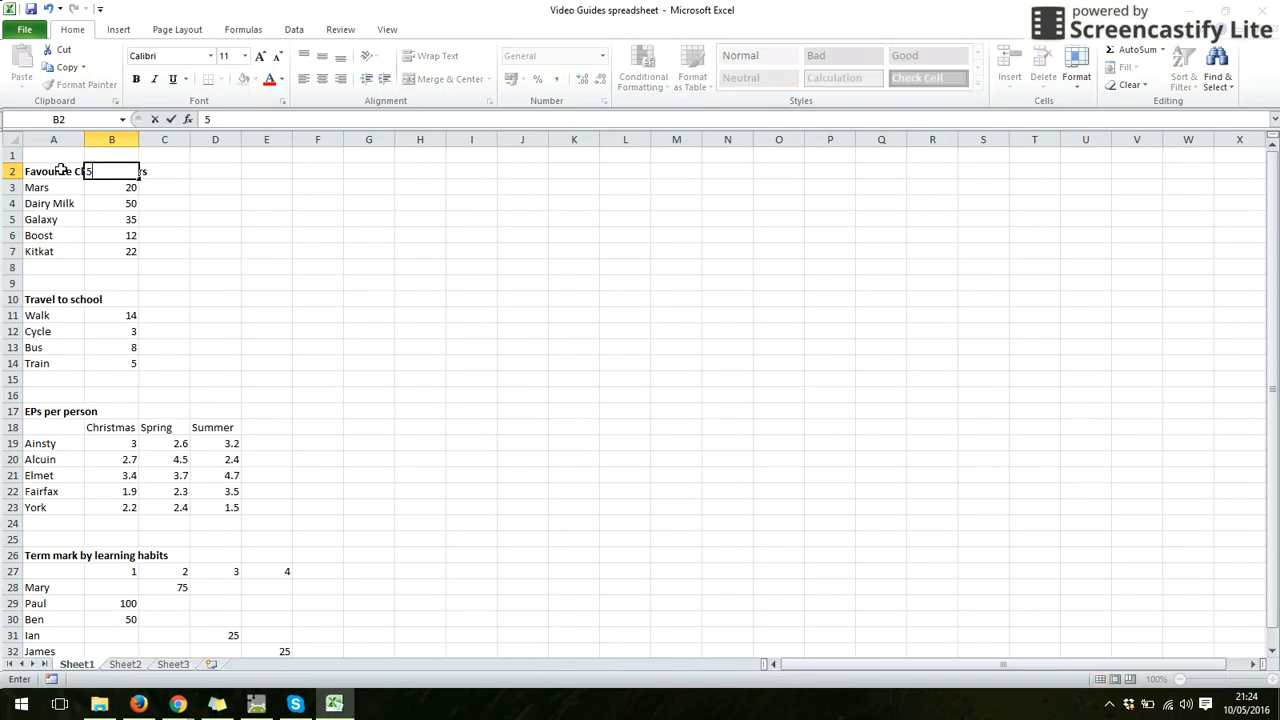
key("Return")
key("Return")
key("Up")
key("Up")
key("Left")
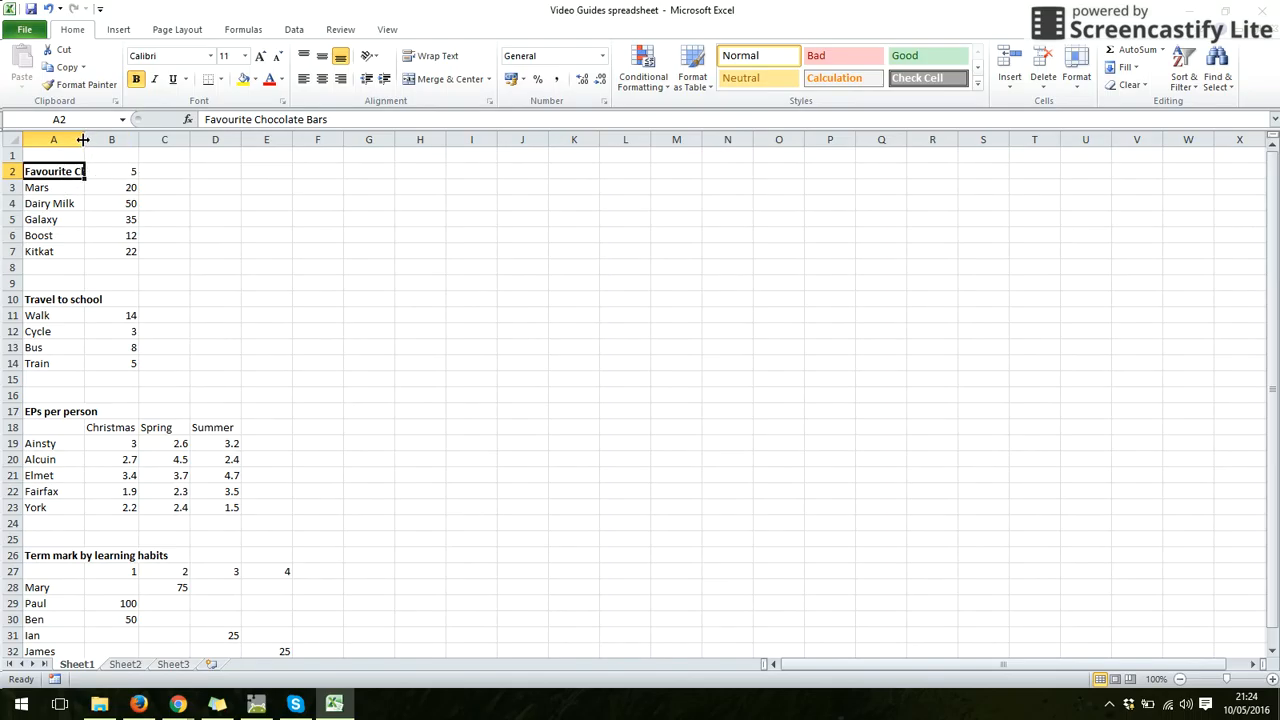
- Widen column A to fit the Favourite Chocolate Bars title, and narrow it back to about its original width
left_click_drag(84, 140, 139, 140)
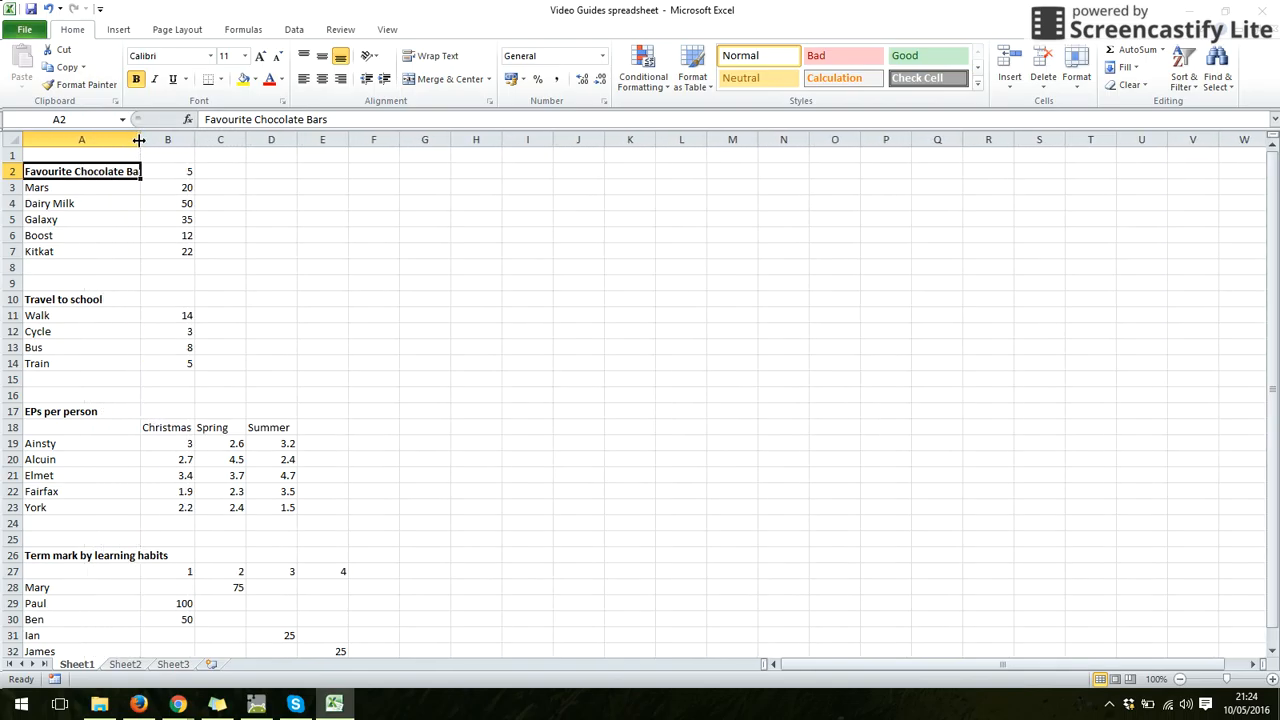
double_click(139, 140)
left_click_drag(175, 138, 88, 150)
- Clear the value from cell B2 and check the neighbouring cells in the title row
left_click(128, 176)
key("Delete")
key("Left")
key("Right")
key("Right")
key("Left")
key("Left")
left_click_drag(80, 186, 105, 249)
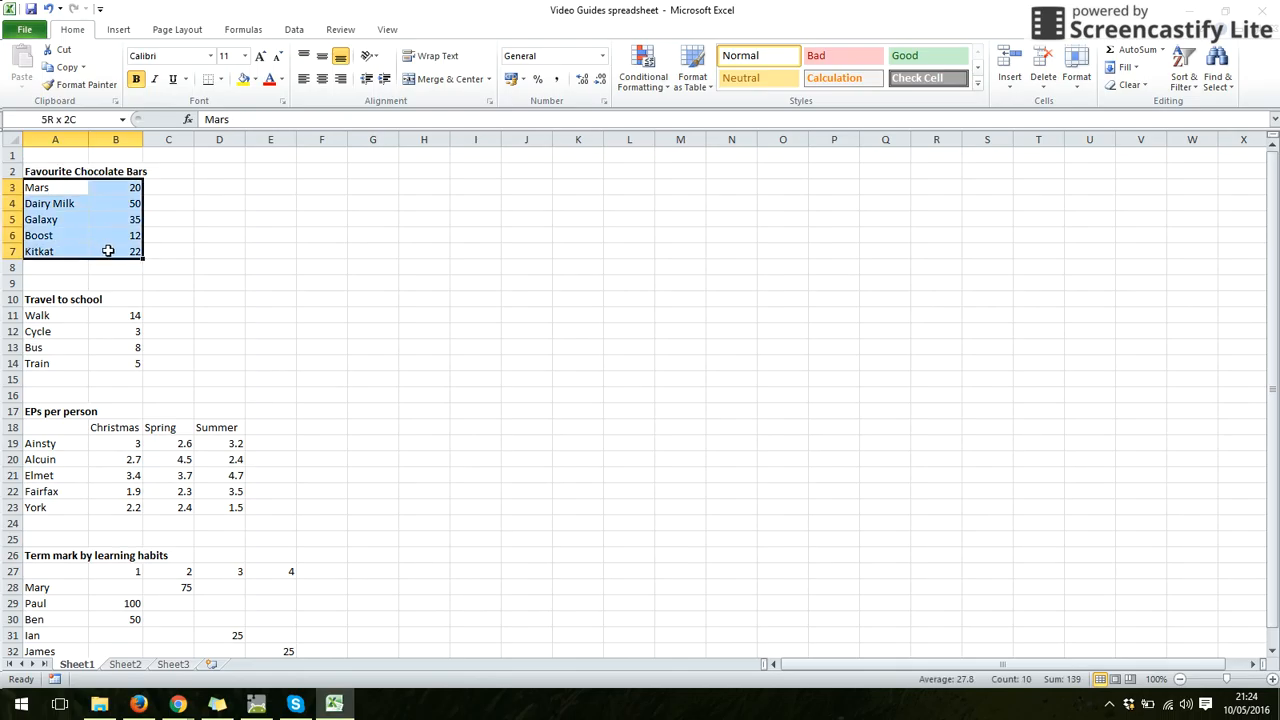
left_click(76, 171)
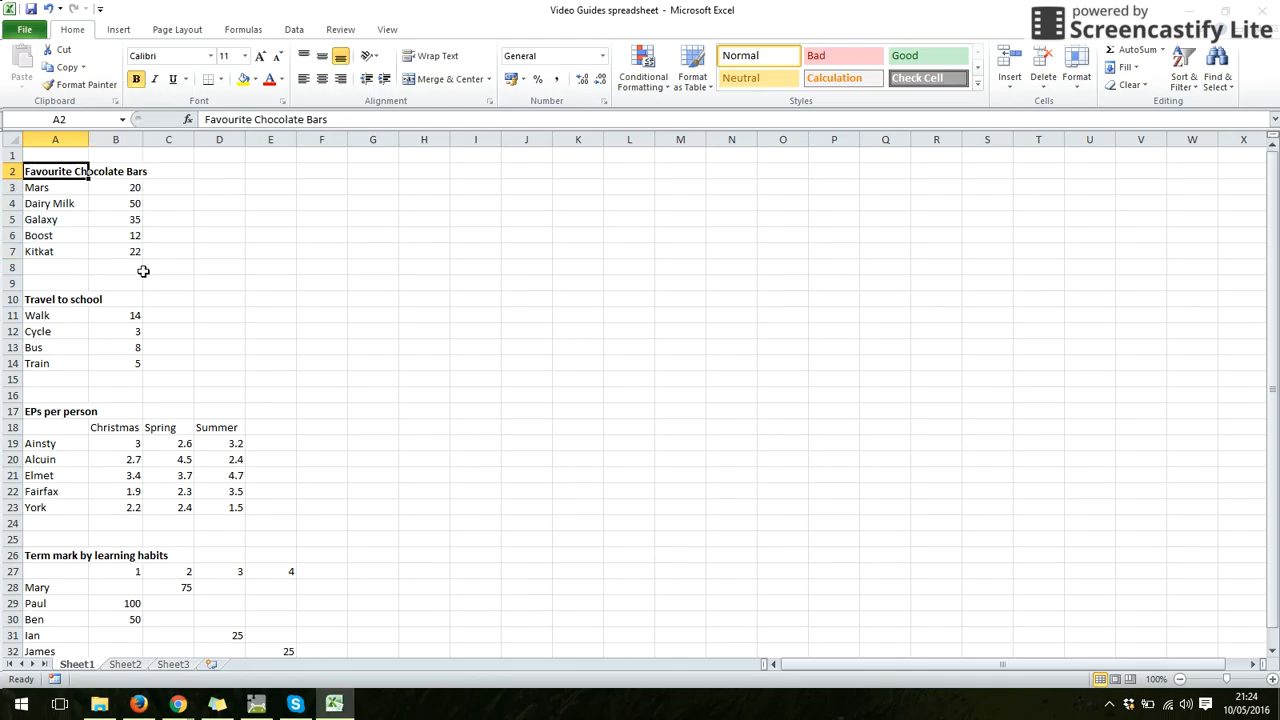
left_click_drag(74, 190, 214, 271)
left_click(214, 271)
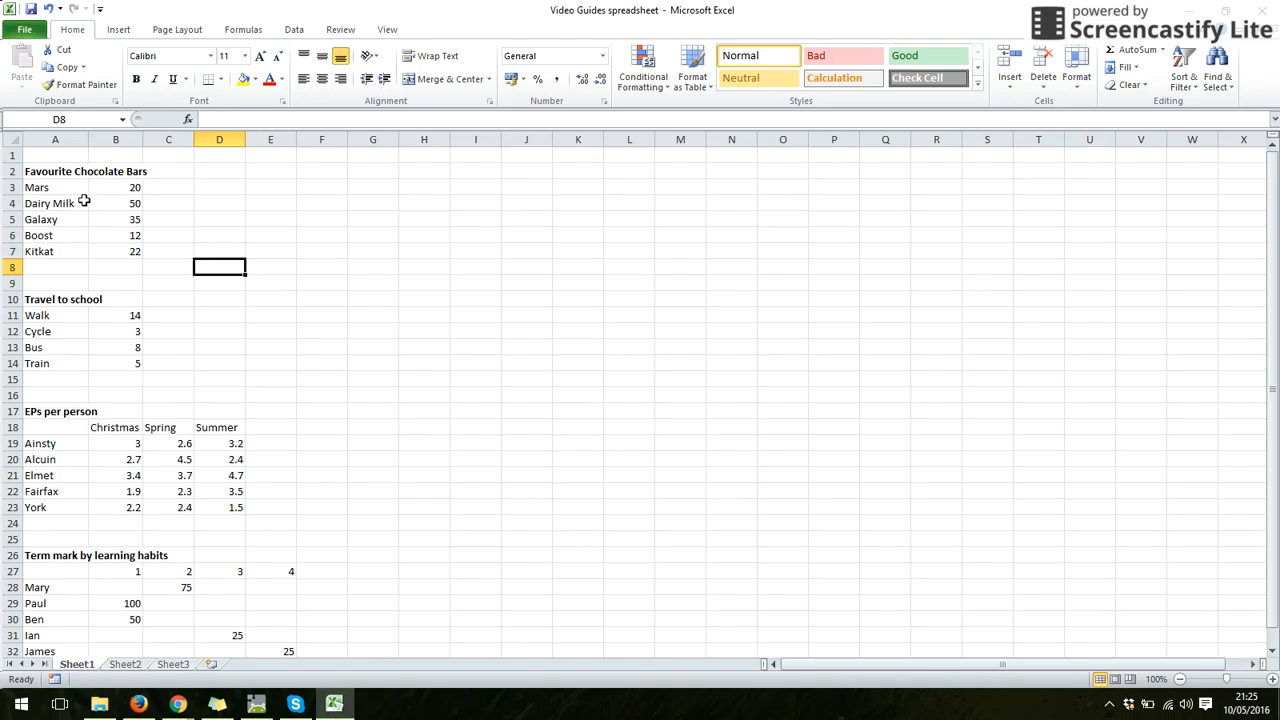
- Insert a 2-D clustered column chart from the chocolate bar data in A3:B7 and place it beside that table, near row 1
left_click_drag(77, 189, 113, 251)
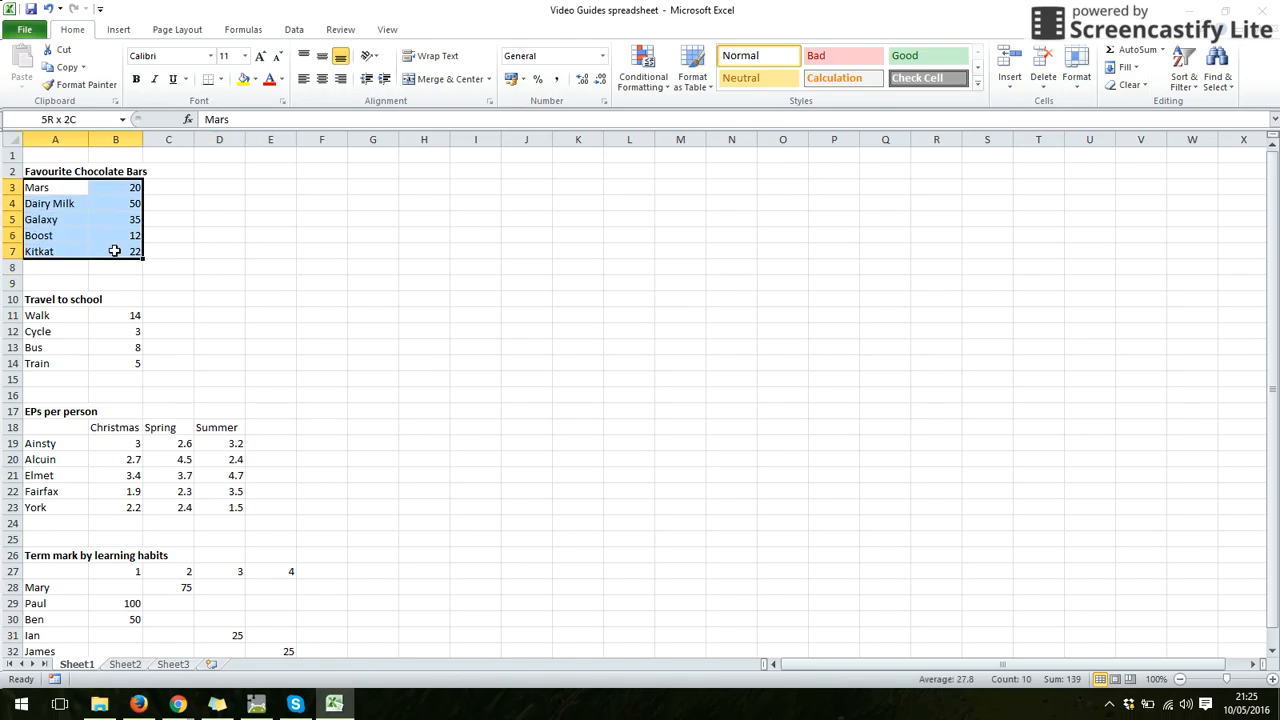
left_click(118, 29)
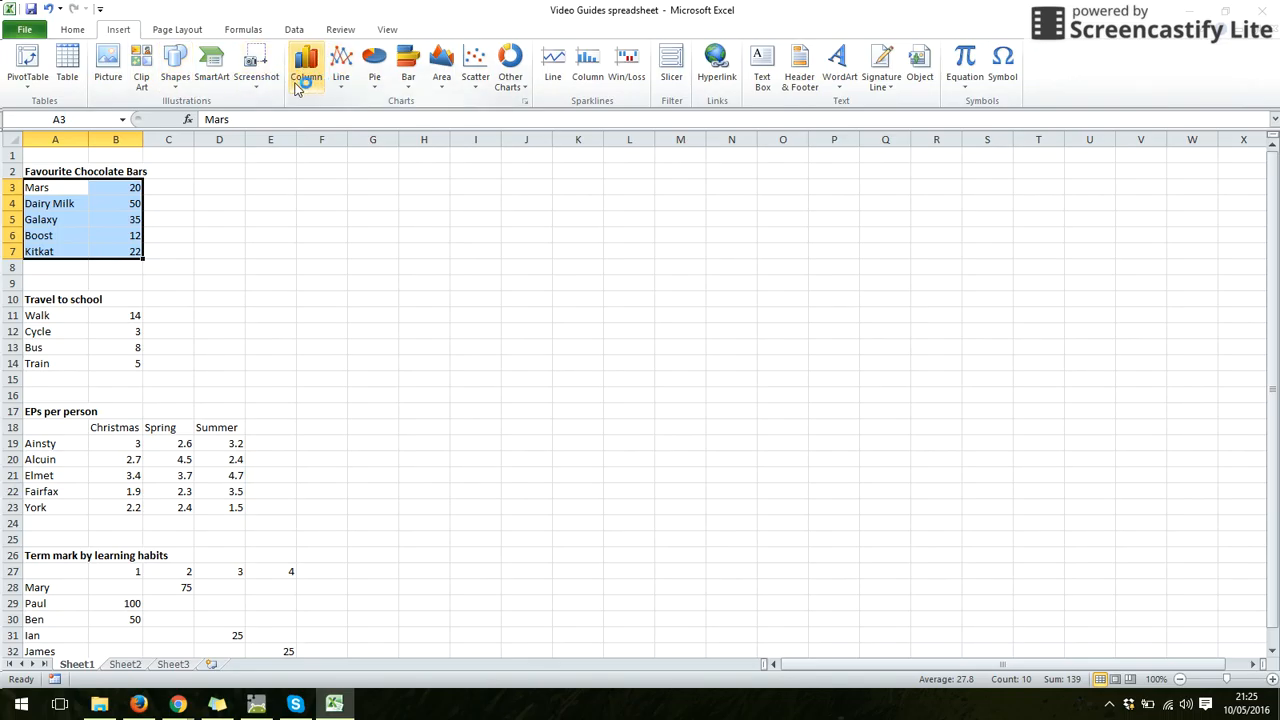
left_click(304, 74)
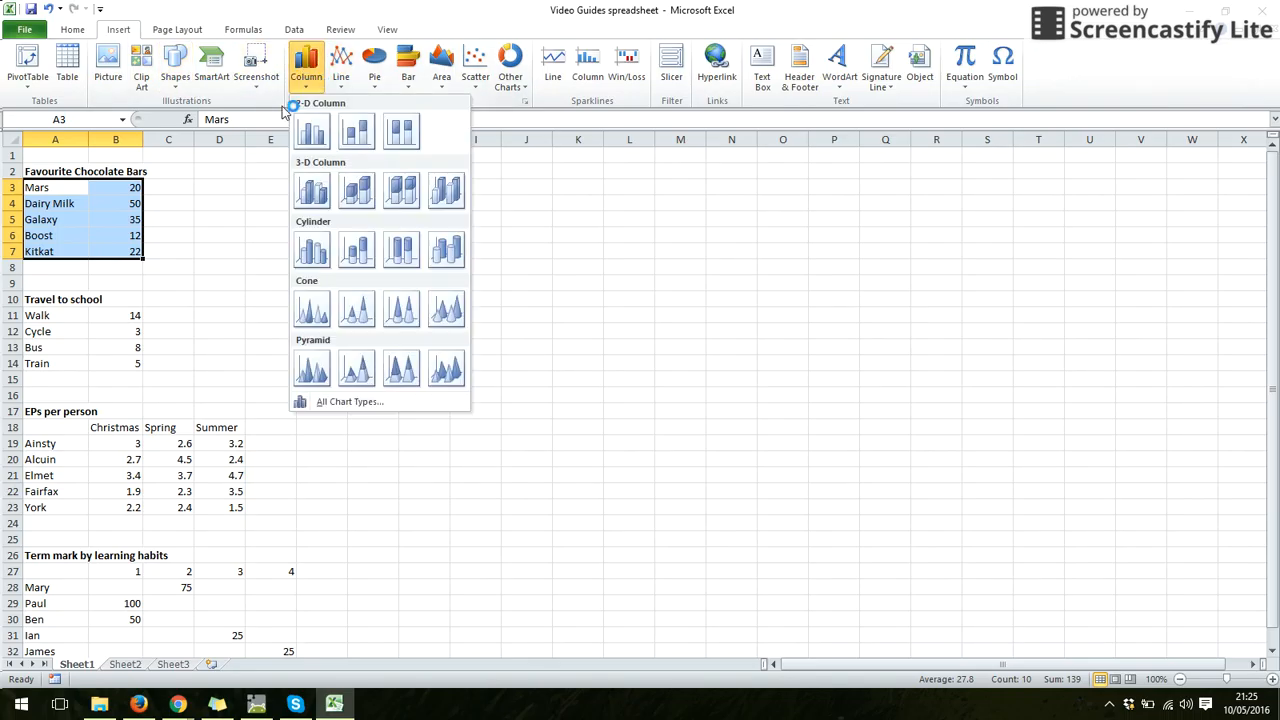
left_click(406, 80)
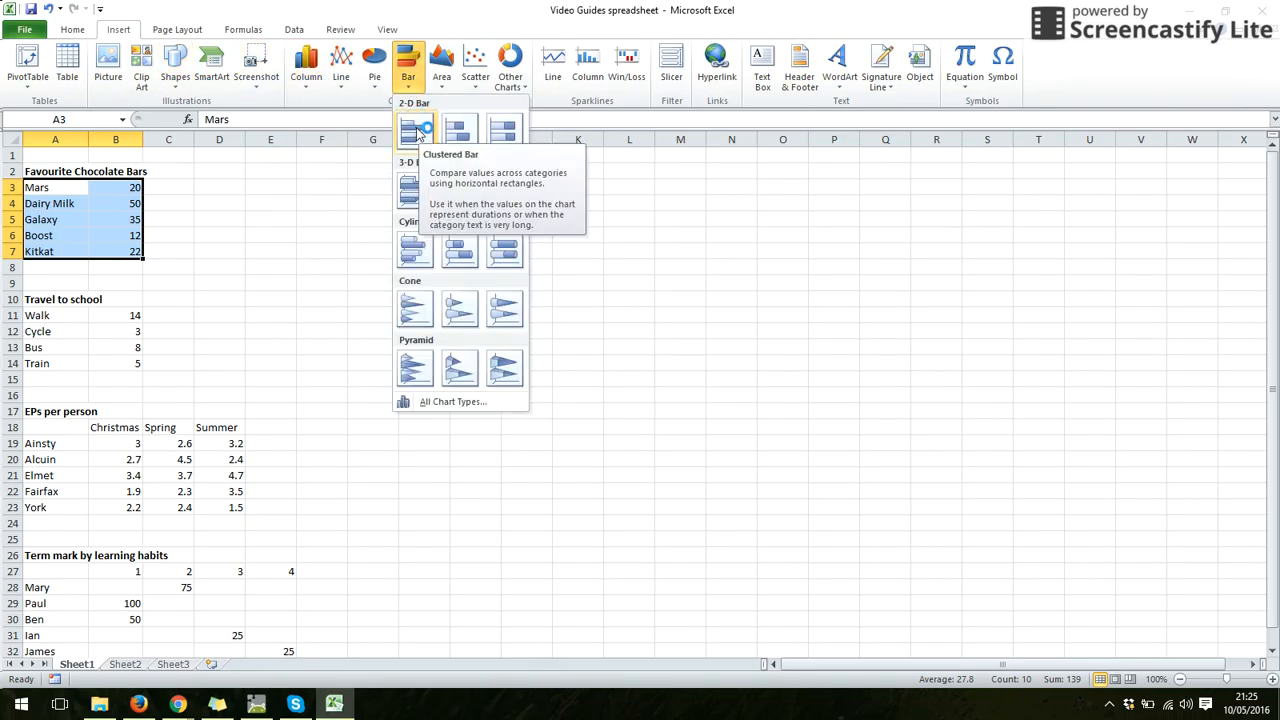
left_click(306, 72)
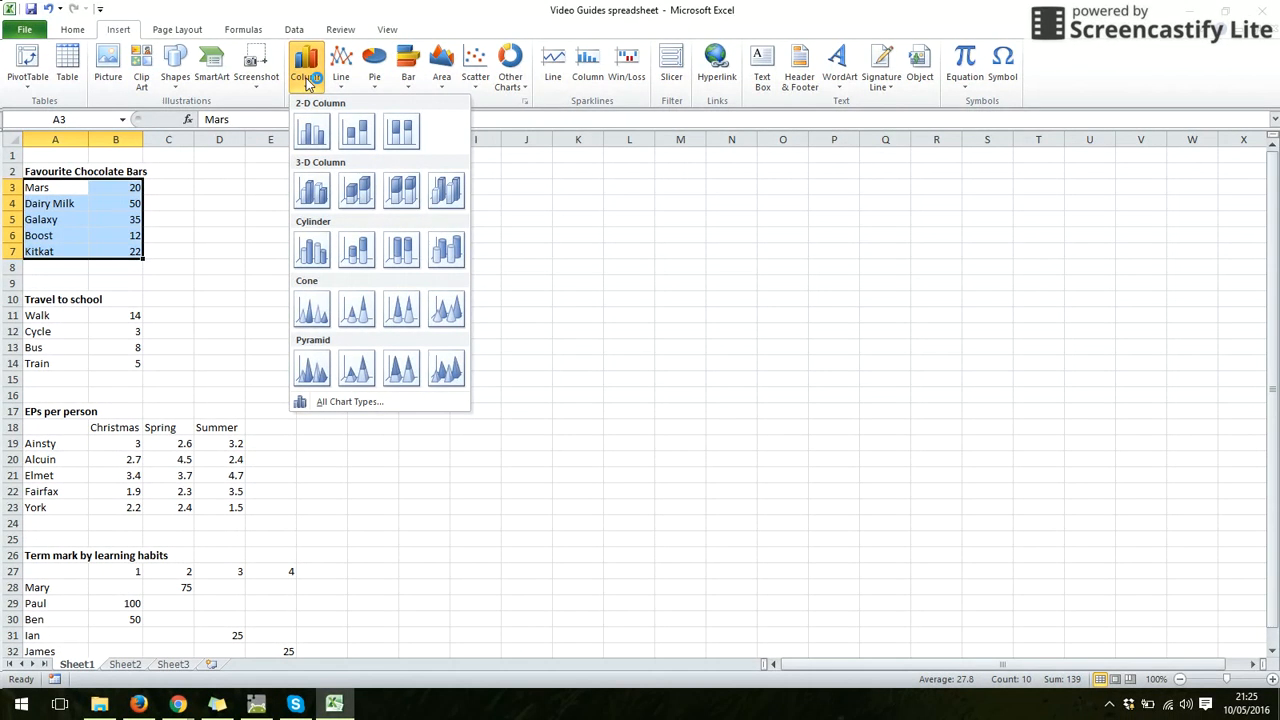
left_click(308, 132)
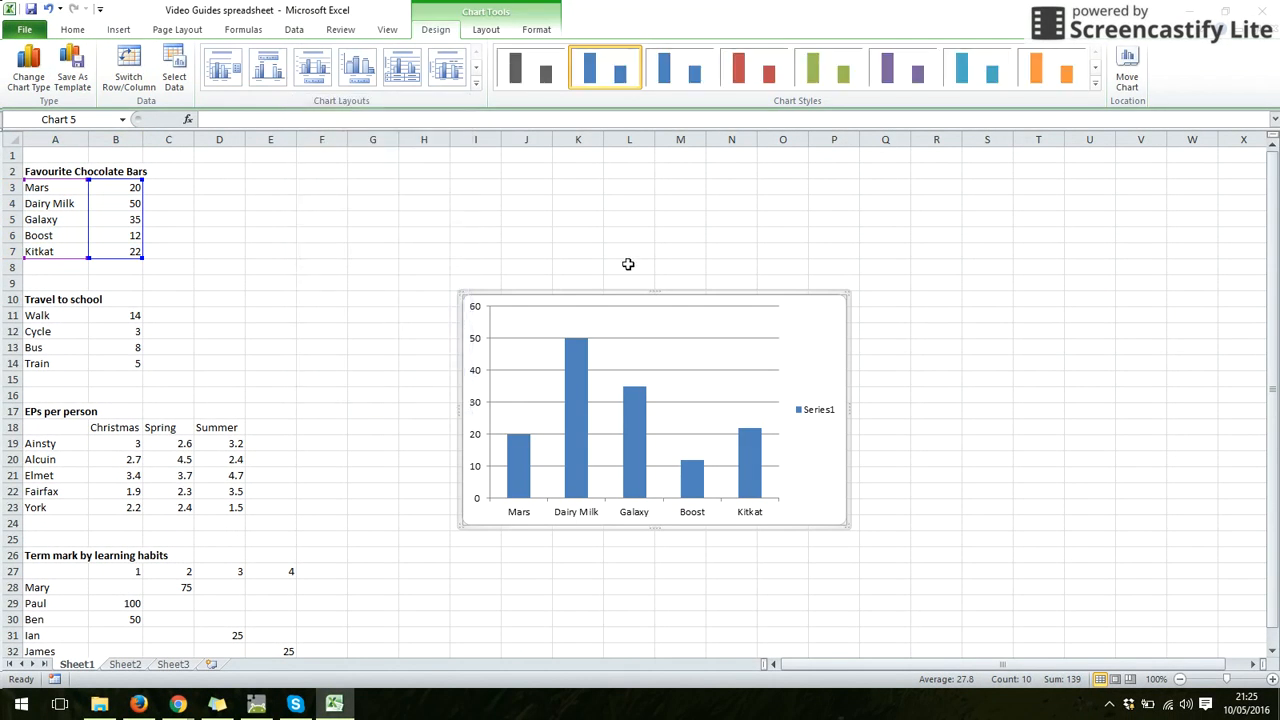
left_click_drag(631, 293, 430, 160)
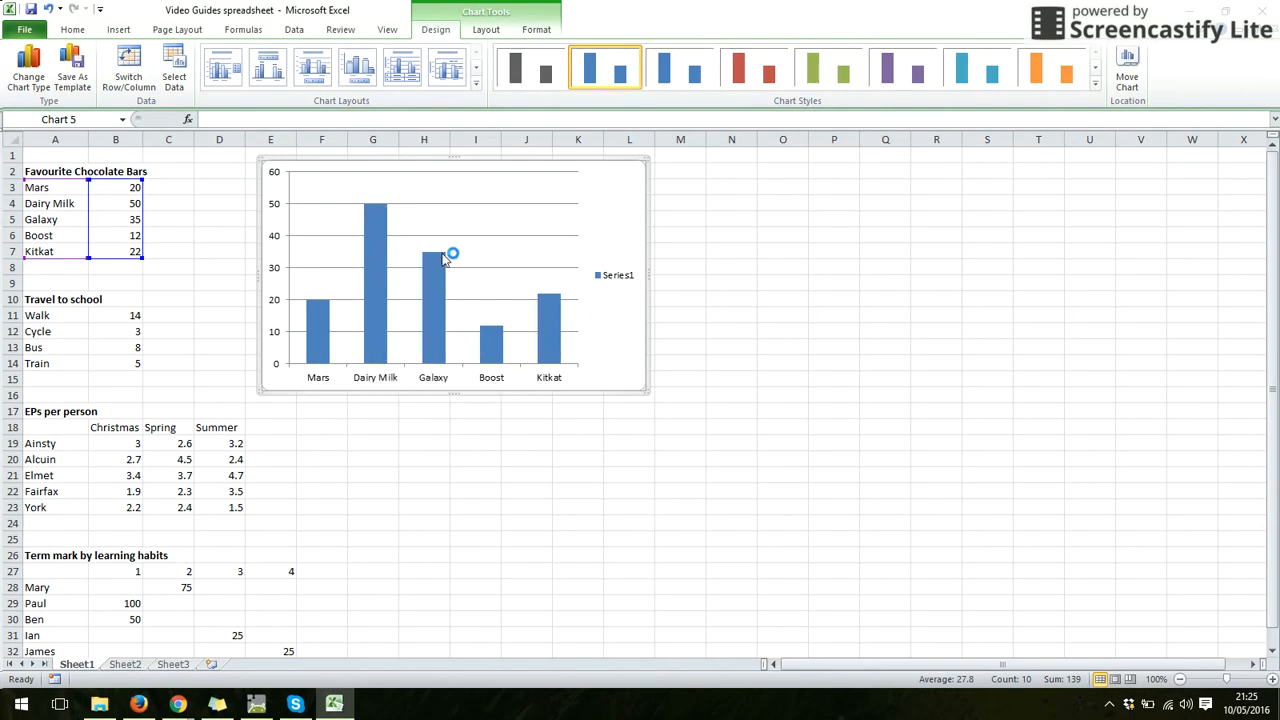
mouse_move(444, 258)
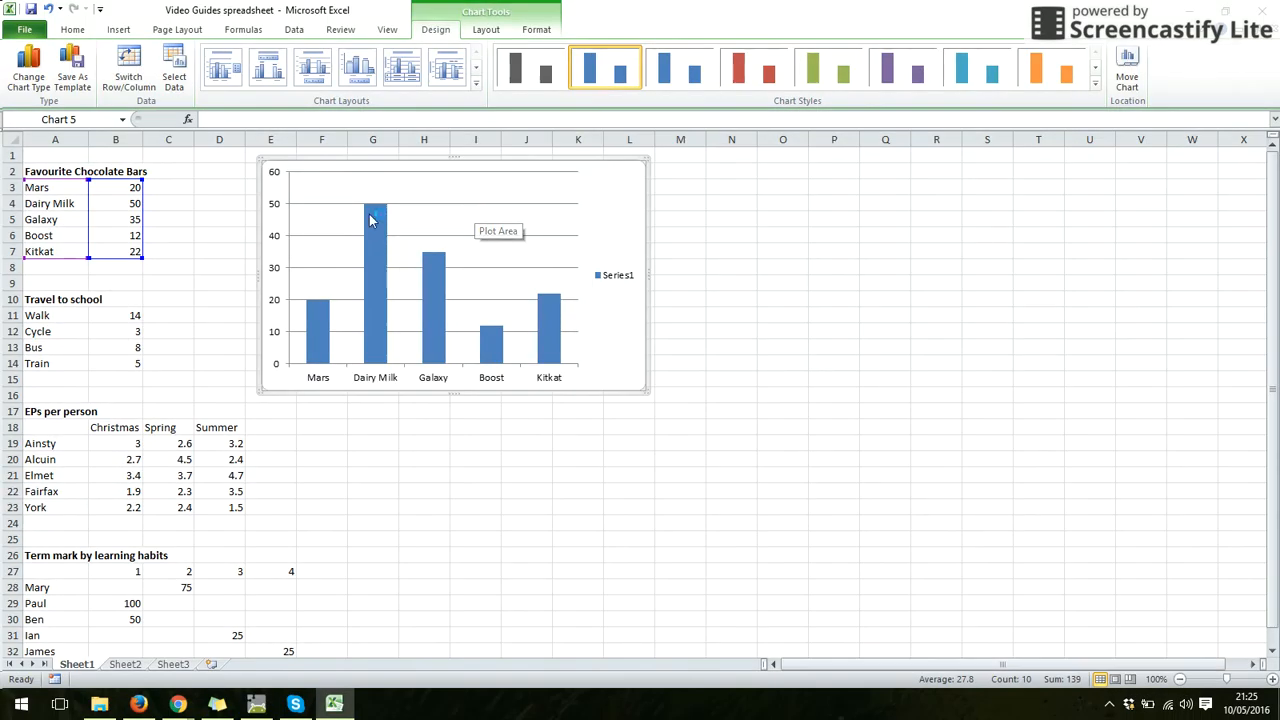
- Insert a 2-D pie chart from the Travel to school data in A11:B14 and place it beside the column chart
mouse_move(394, 237)
left_click(76, 316)
left_click_drag(76, 316, 98, 357)
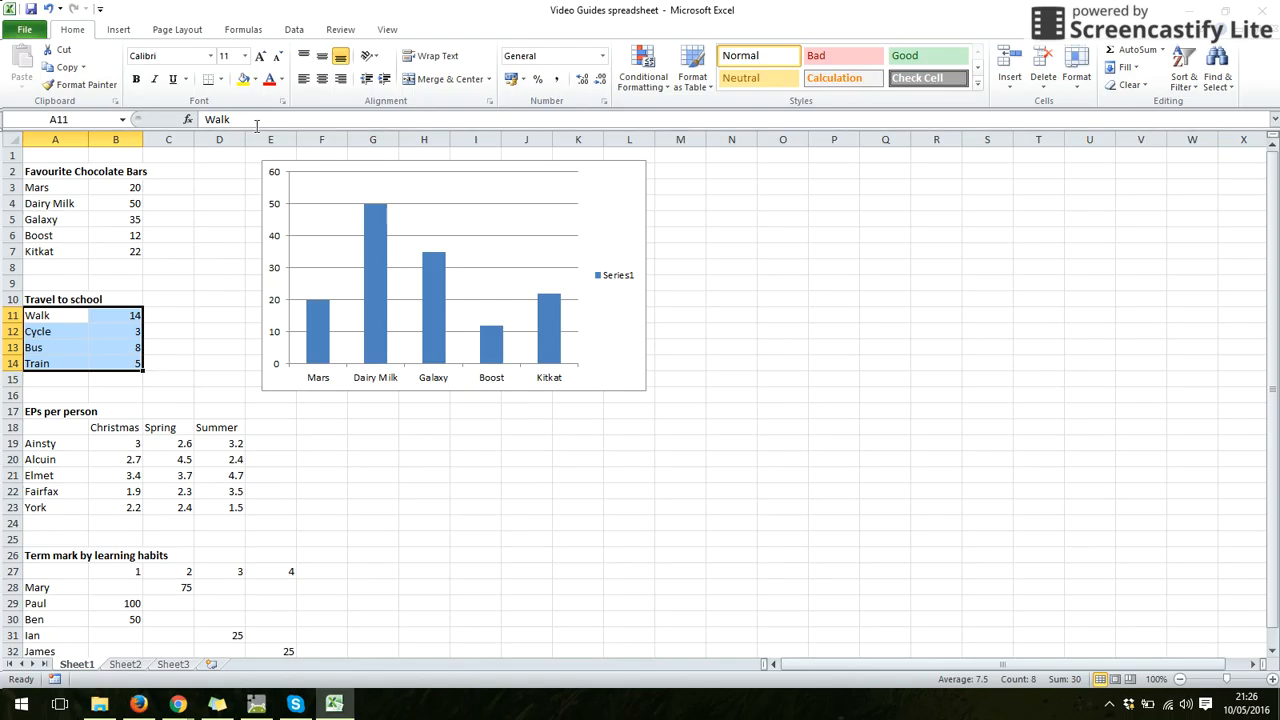
left_click(118, 30)
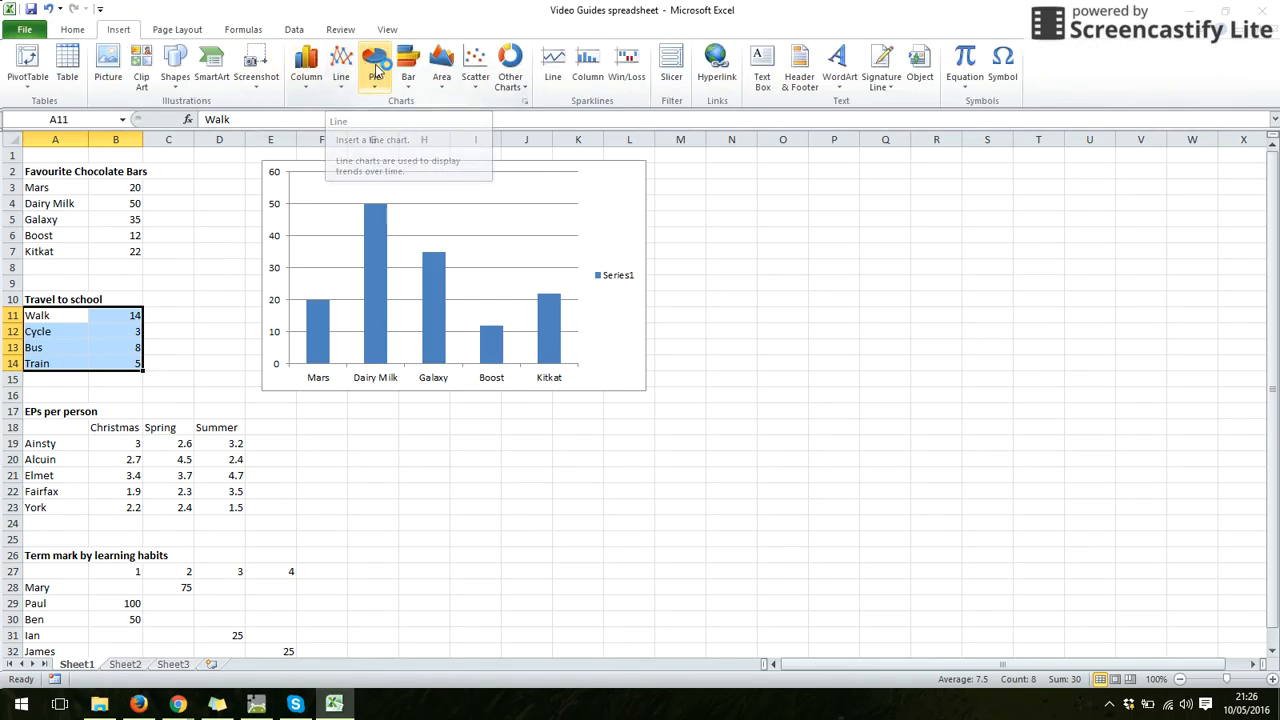
left_click(374, 66)
left_click(376, 127)
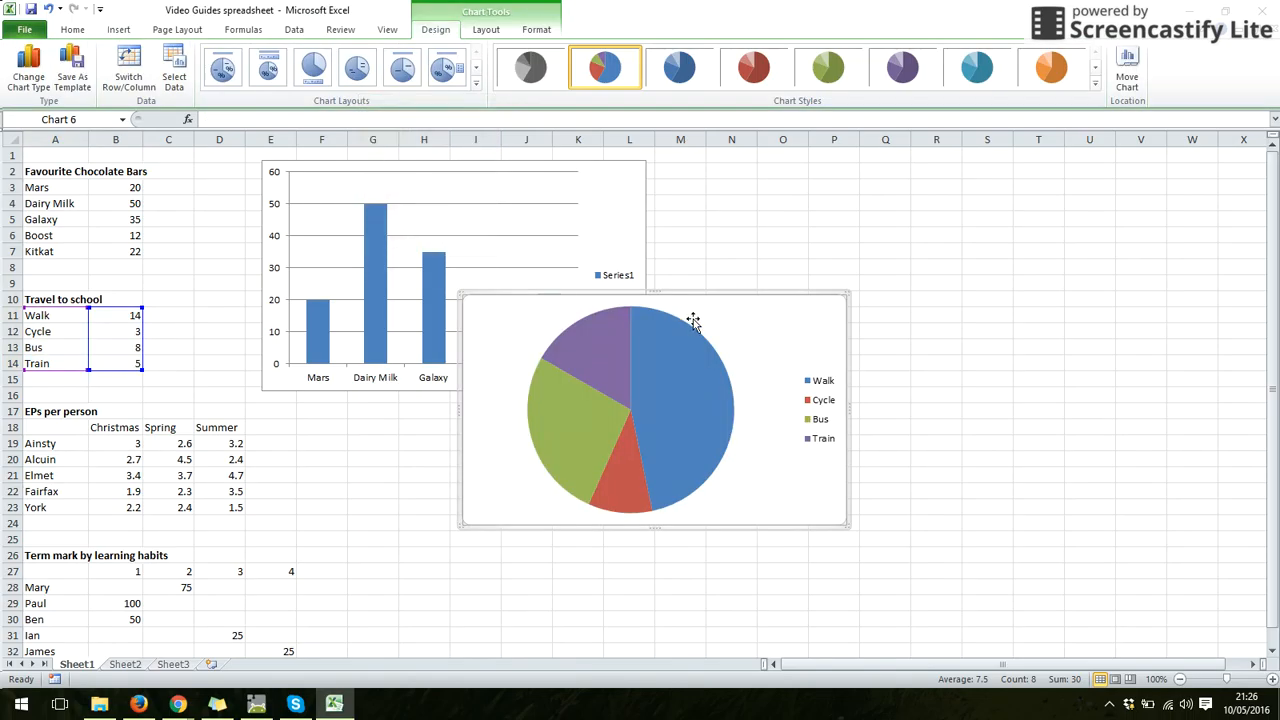
left_click_drag(729, 304, 942, 171)
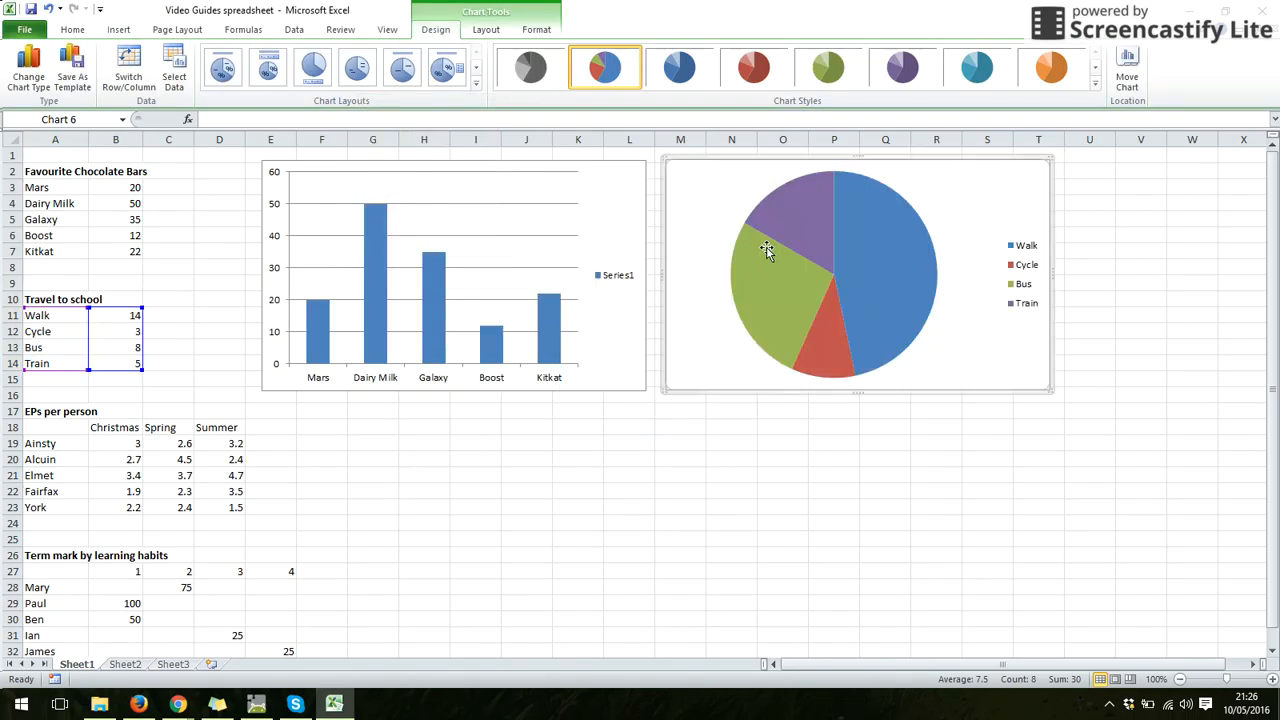
- Insert a 2-D line chart from the EPs per person data in A18:D23 and place it beneath the column chart
mouse_move(872, 340)
mouse_move(370, 233)
left_click_drag(68, 434, 228, 506)
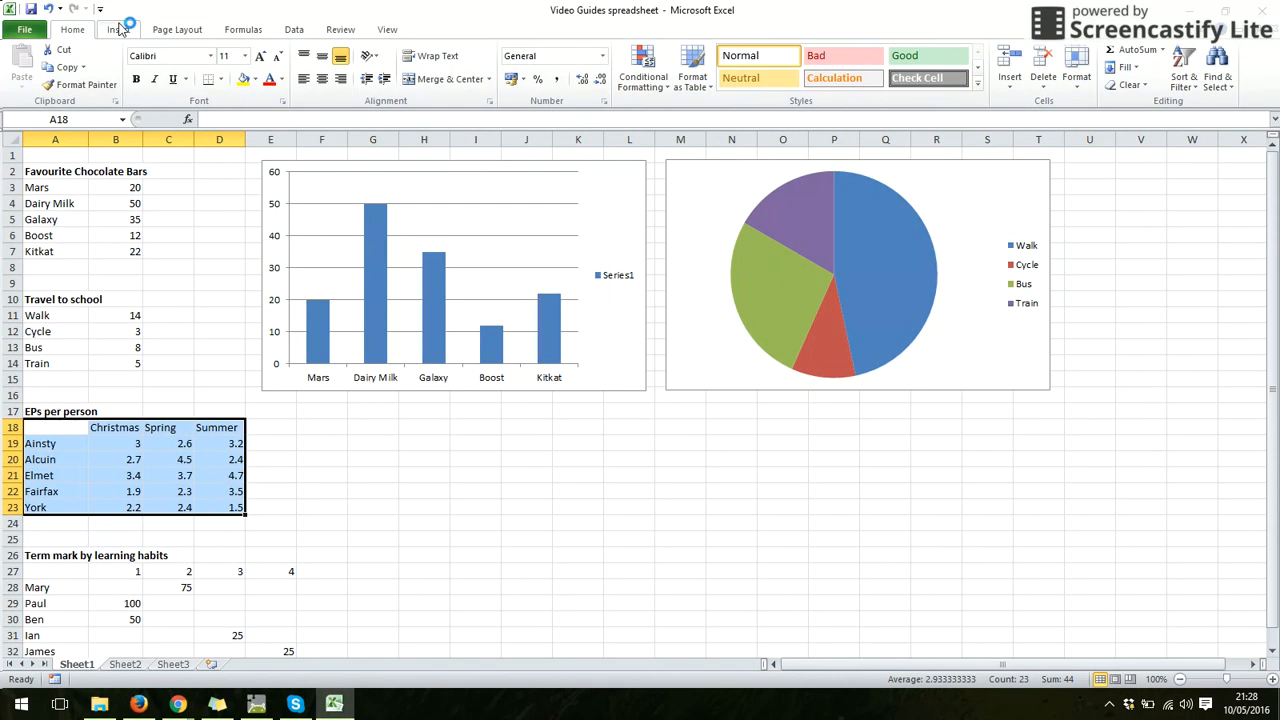
left_click(118, 28)
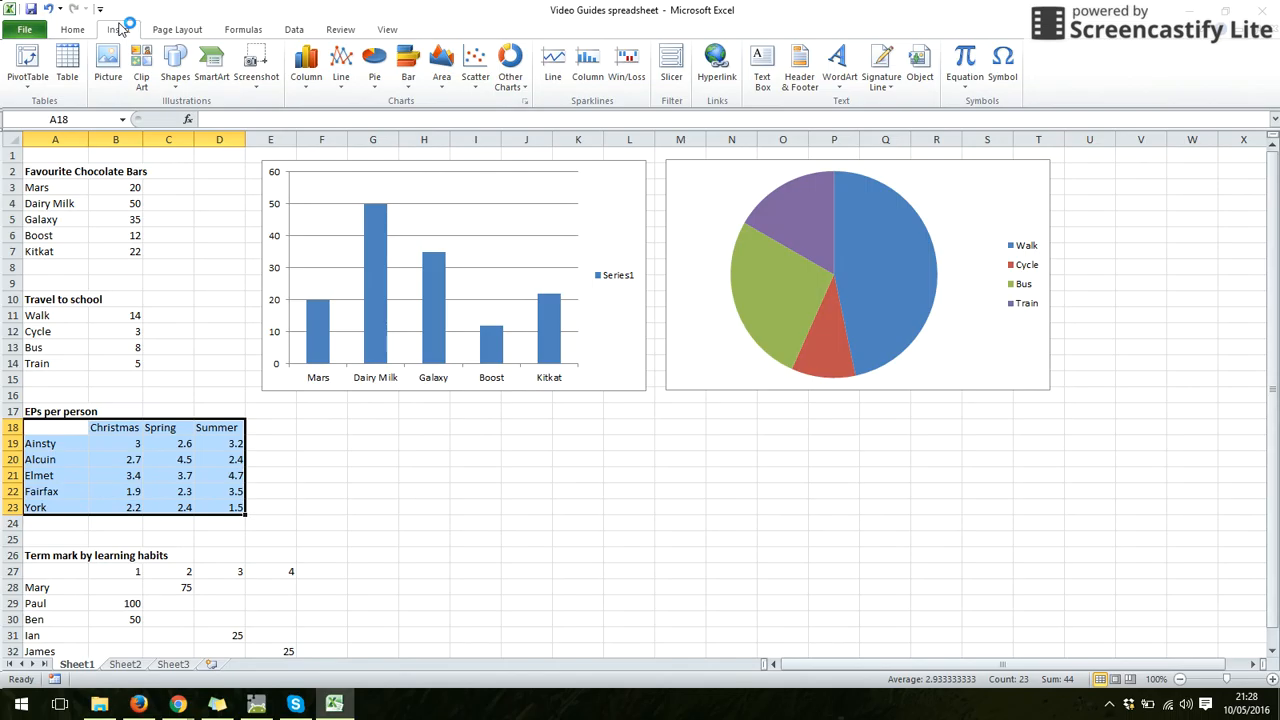
left_click(340, 80)
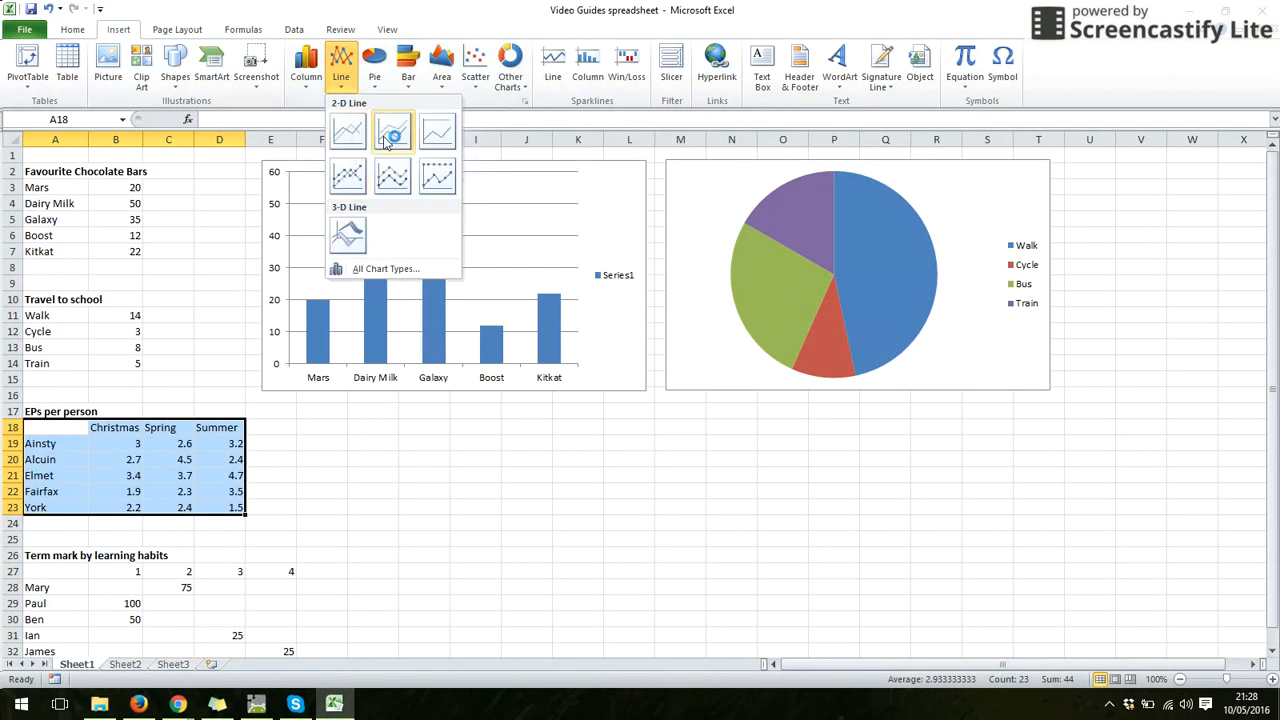
left_click(348, 140)
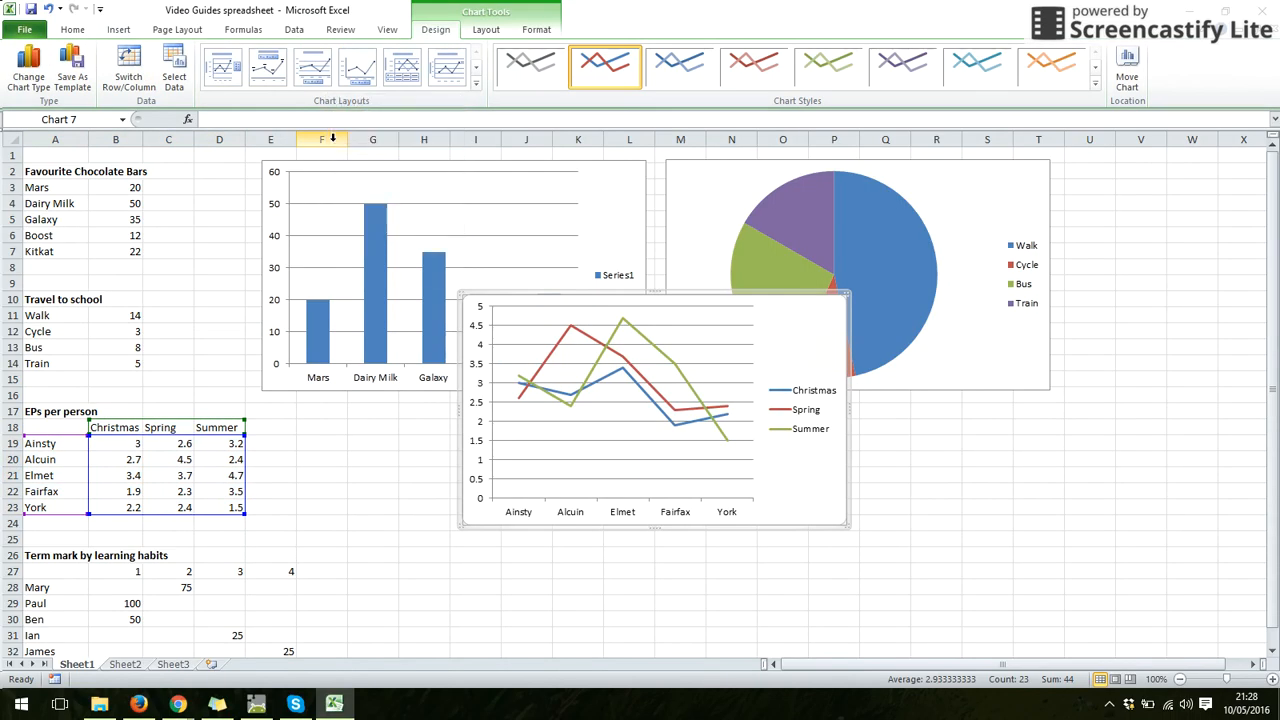
left_click_drag(796, 327, 674, 458)
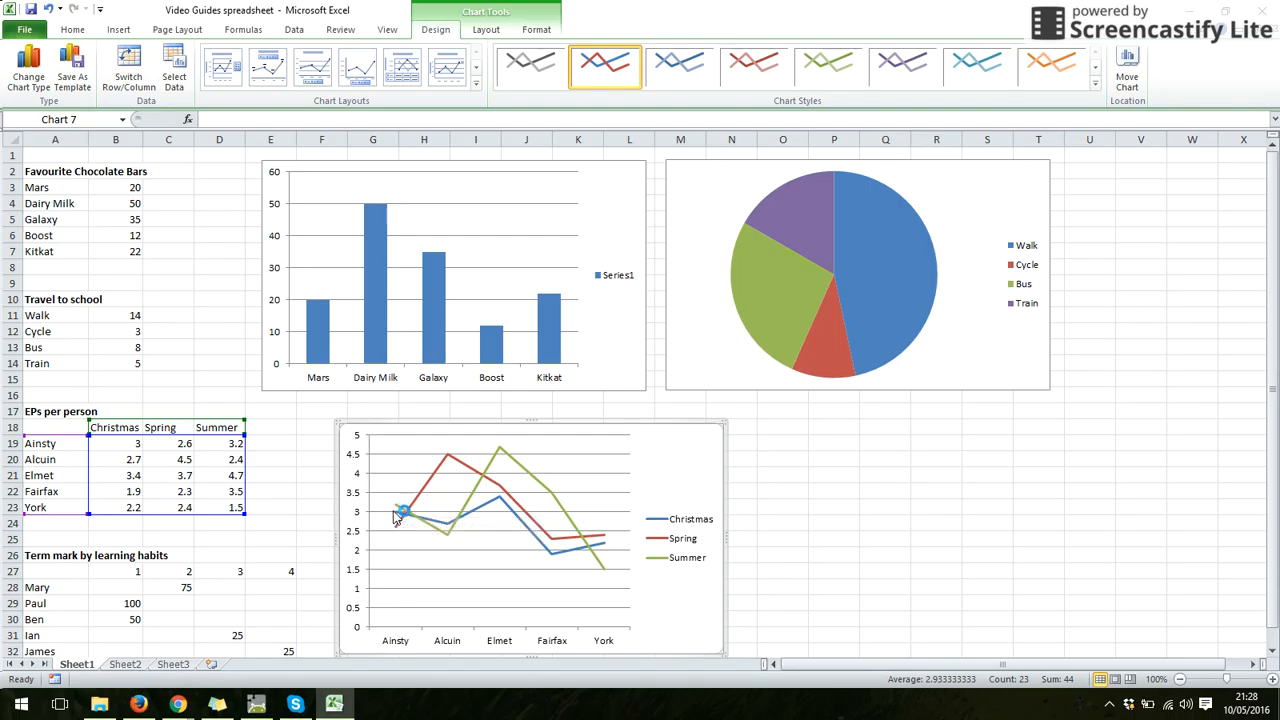
mouse_move(396, 537)
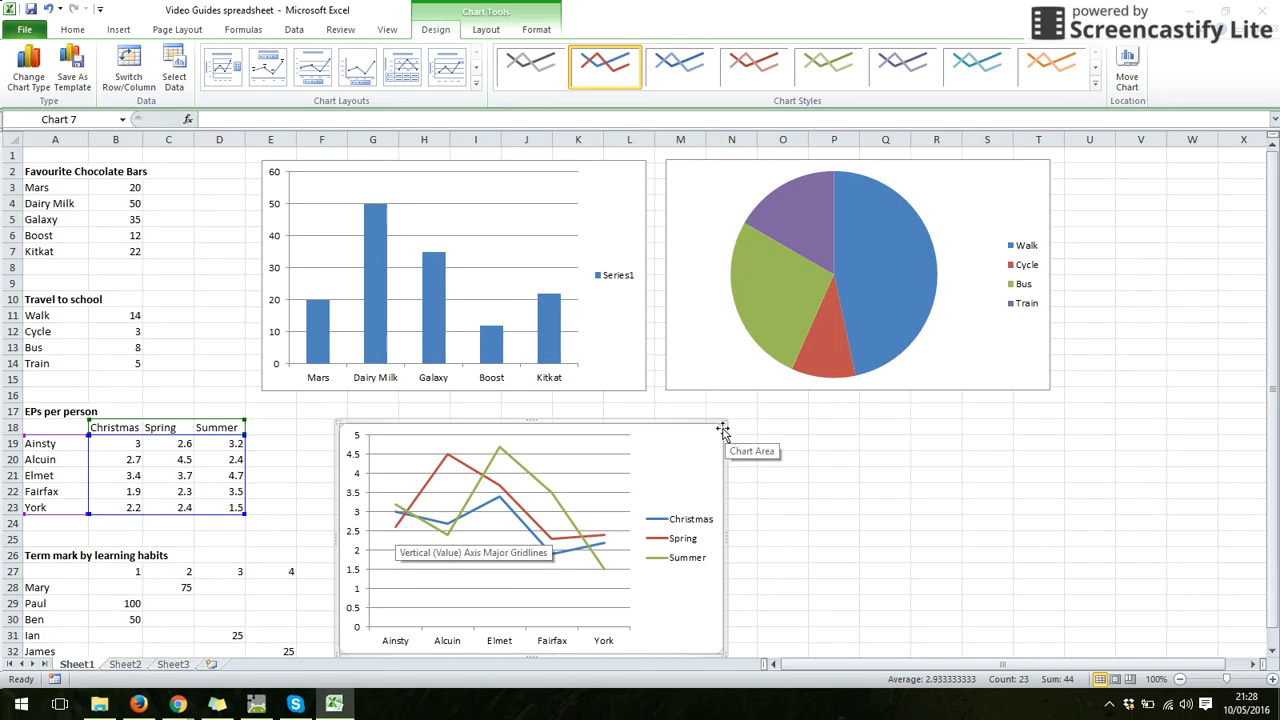
left_click_drag(697, 424, 696, 414)
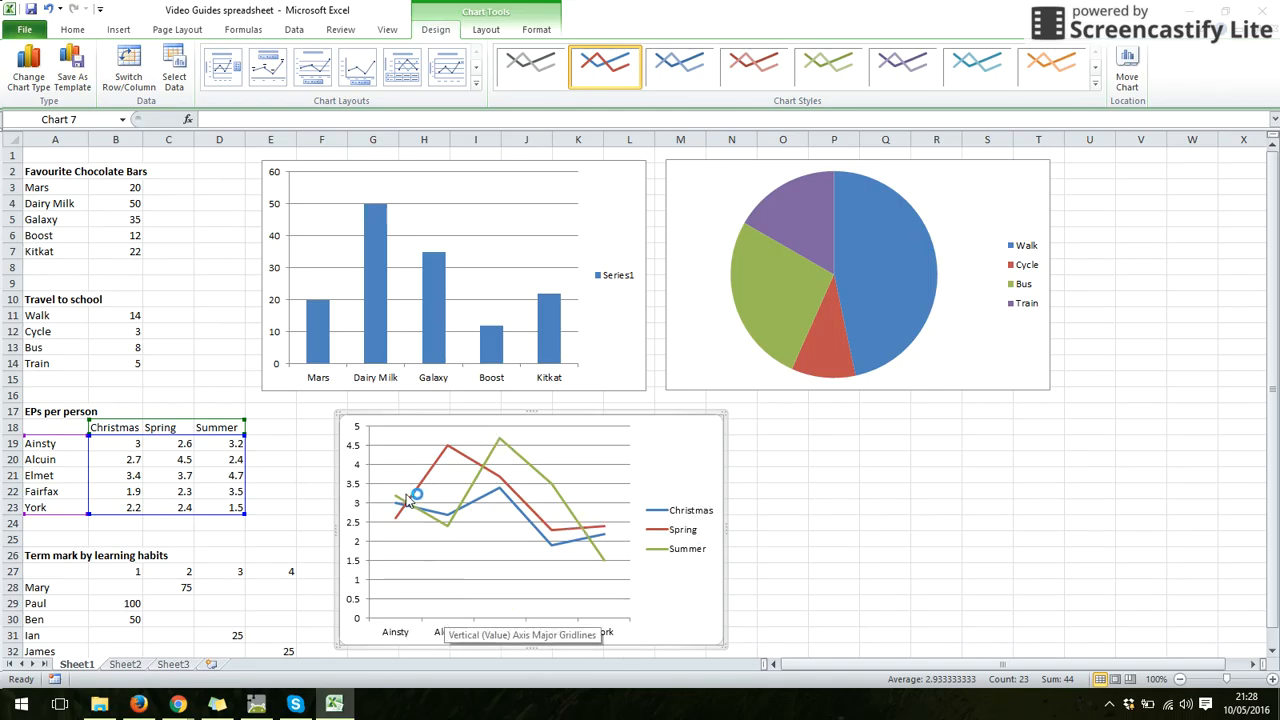
right_click(670, 467)
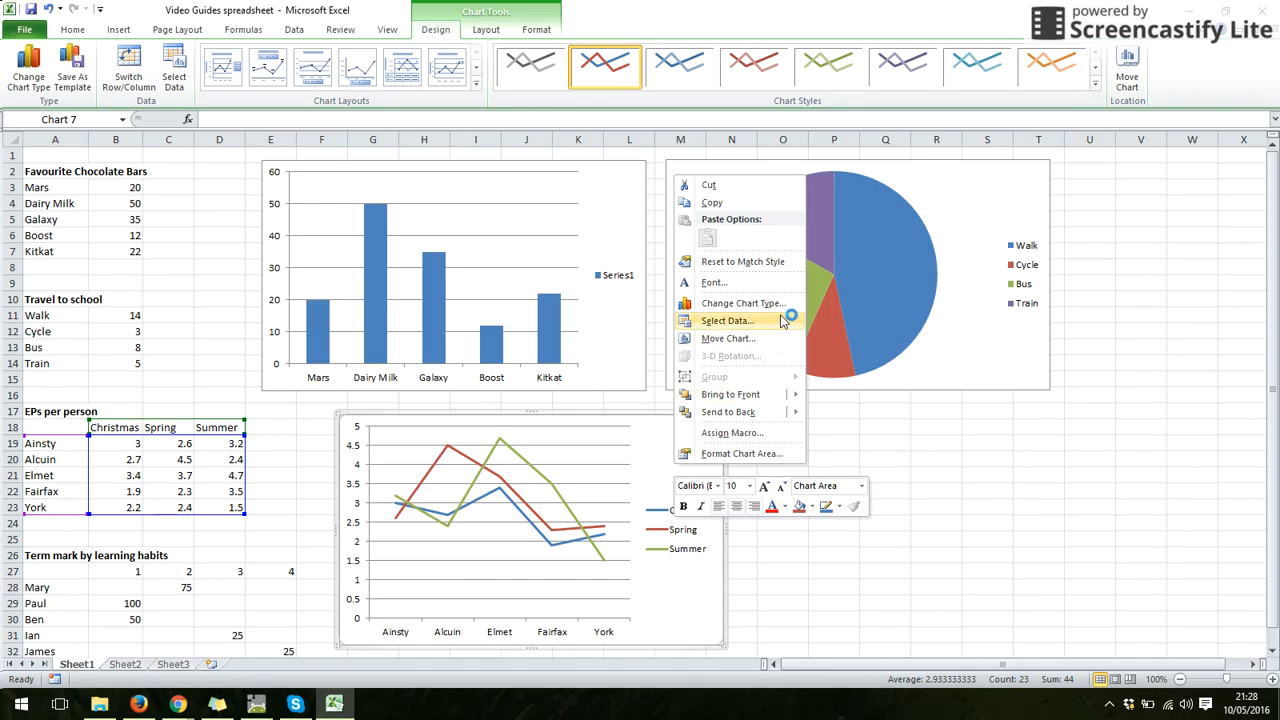
left_click(785, 305)
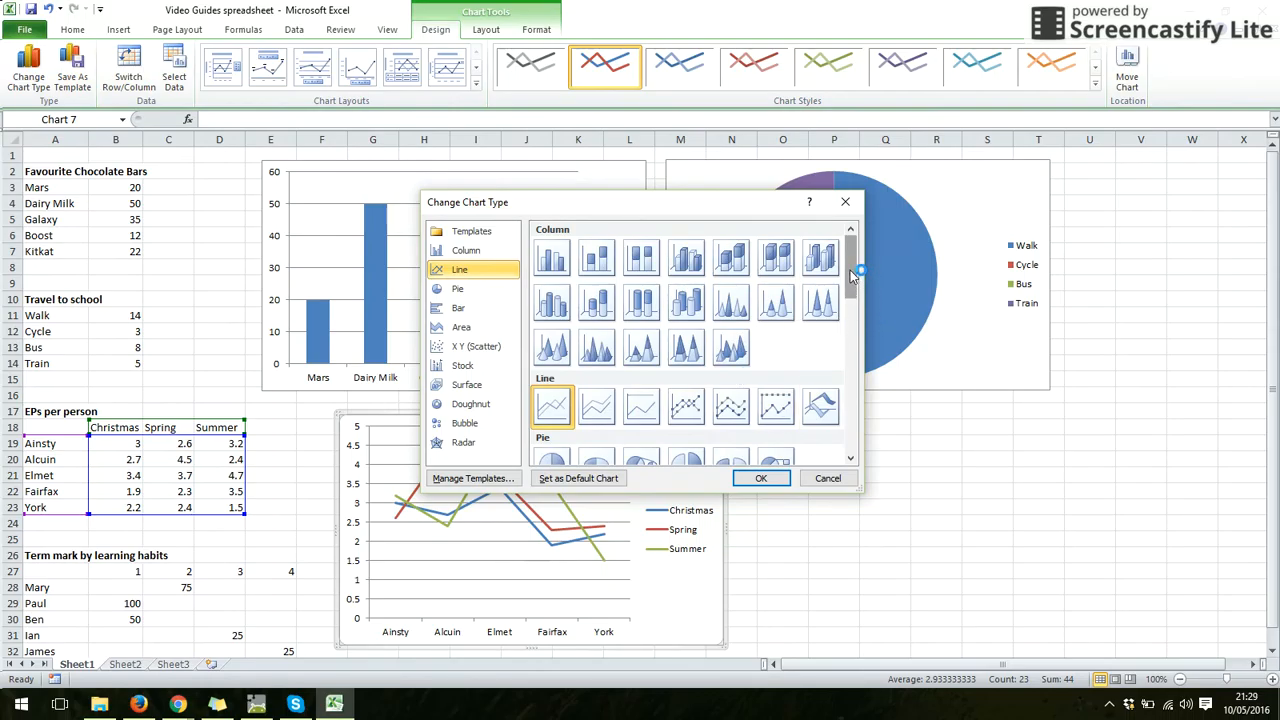
scroll(850, 334, "down", 3)
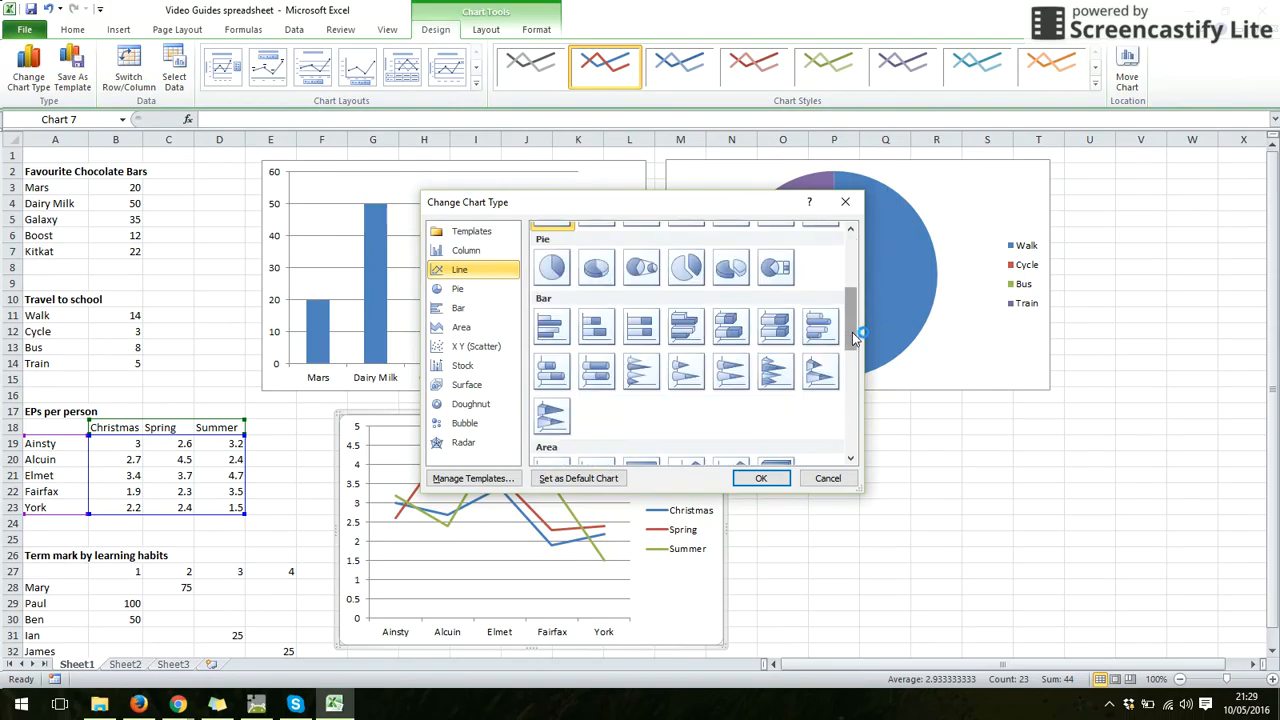
left_click(845, 202)
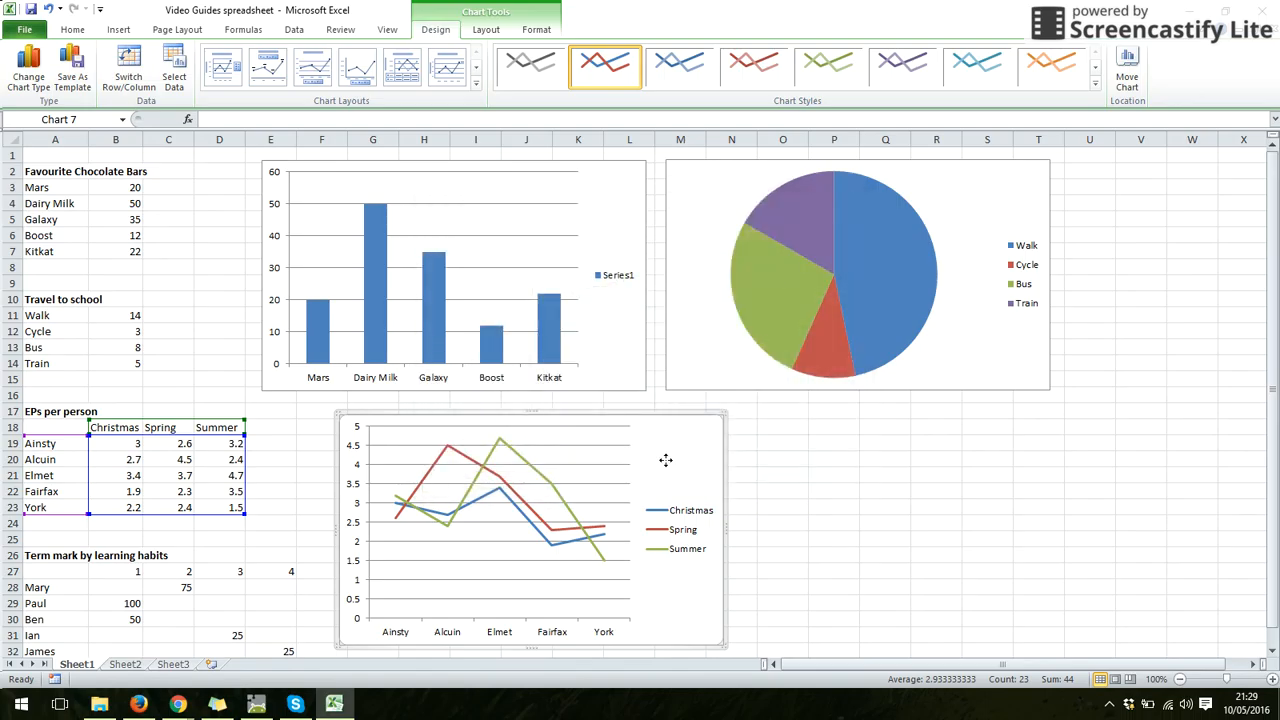
- Swap the rows and columns of the EPs line chart so the houses are the series and the terms form the horizontal axis
right_click(666, 464)
left_click(722, 317)
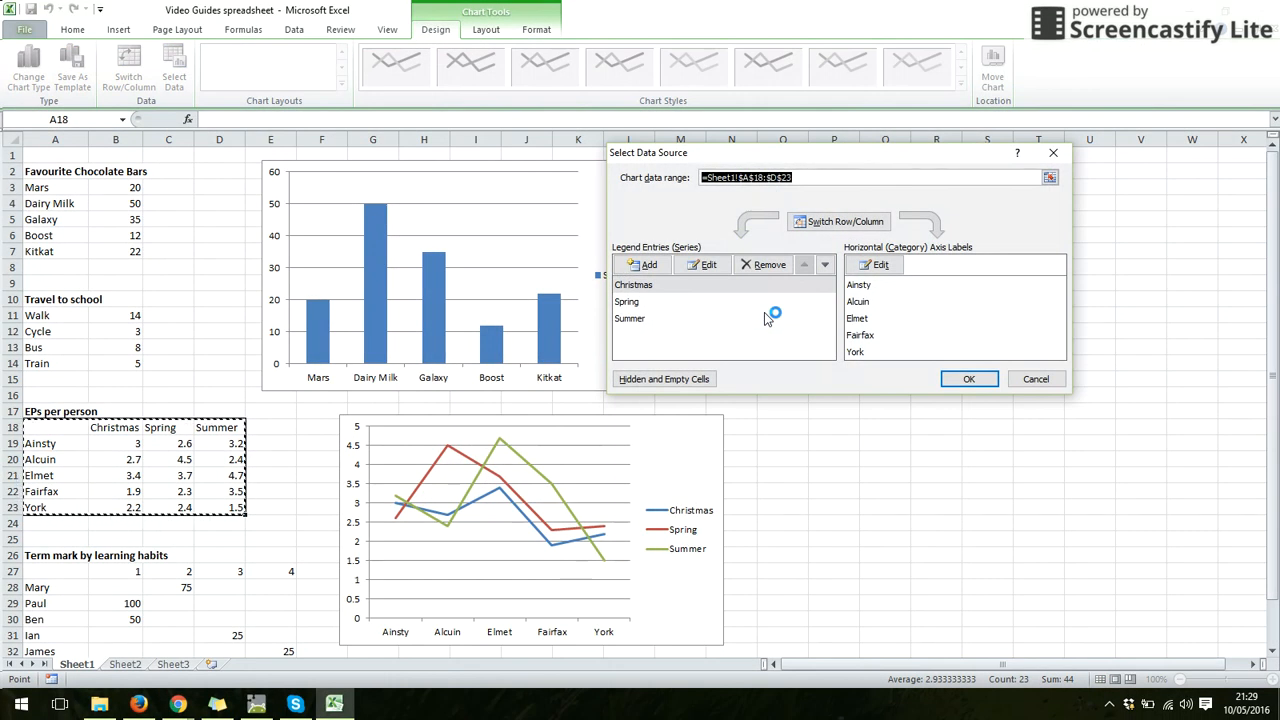
left_click(866, 224)
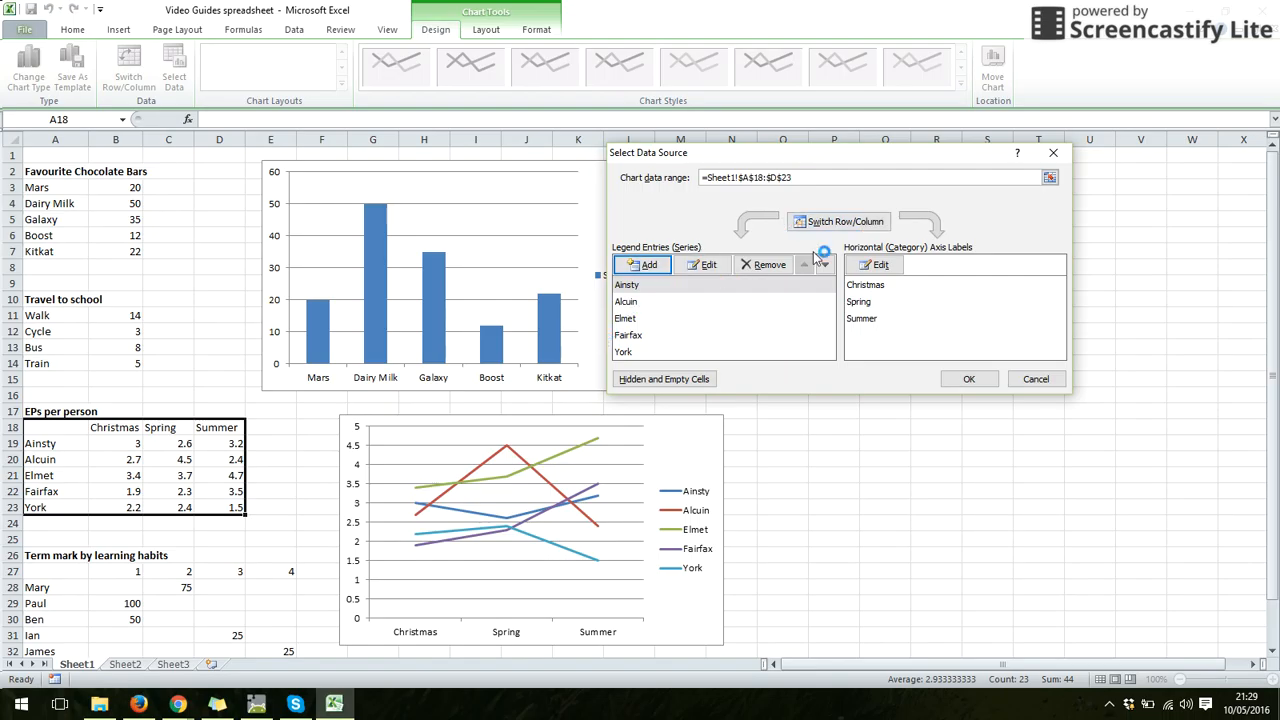
left_click(967, 379)
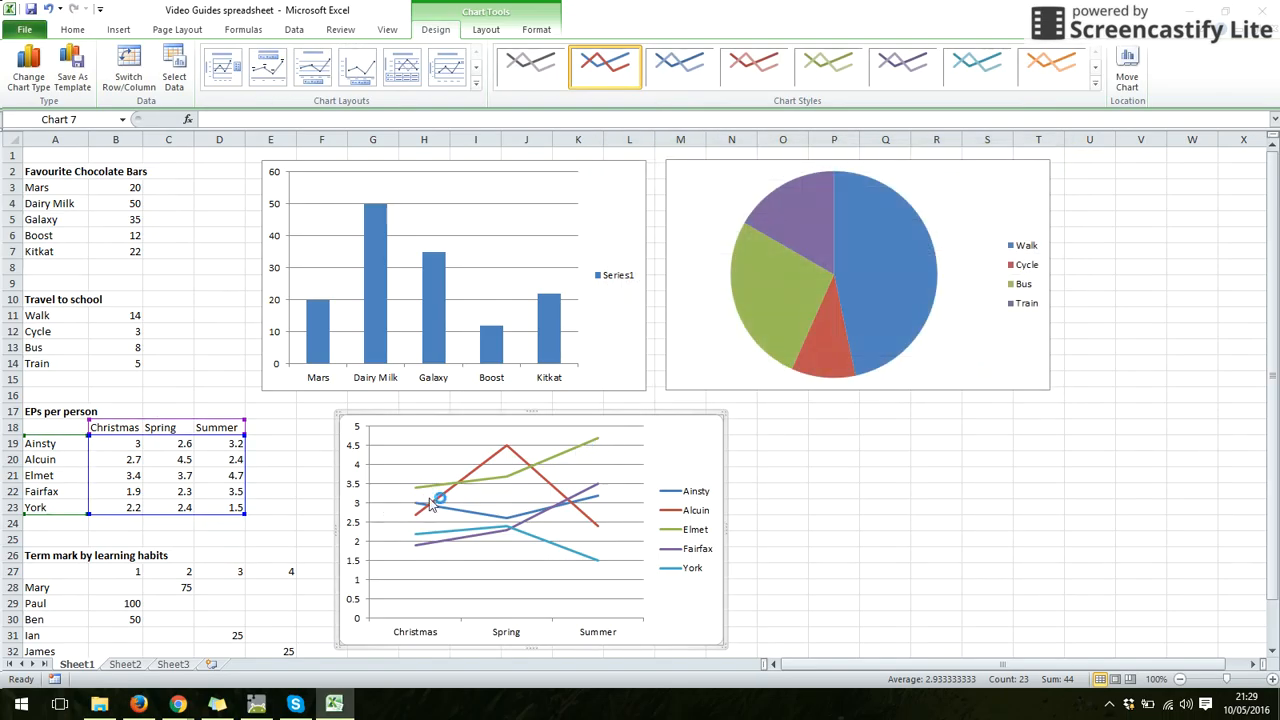
- Toggle the EPs line chart's row and column layout back and forth, ending with terms on the axis, and deselect the chart
right_click(676, 457)
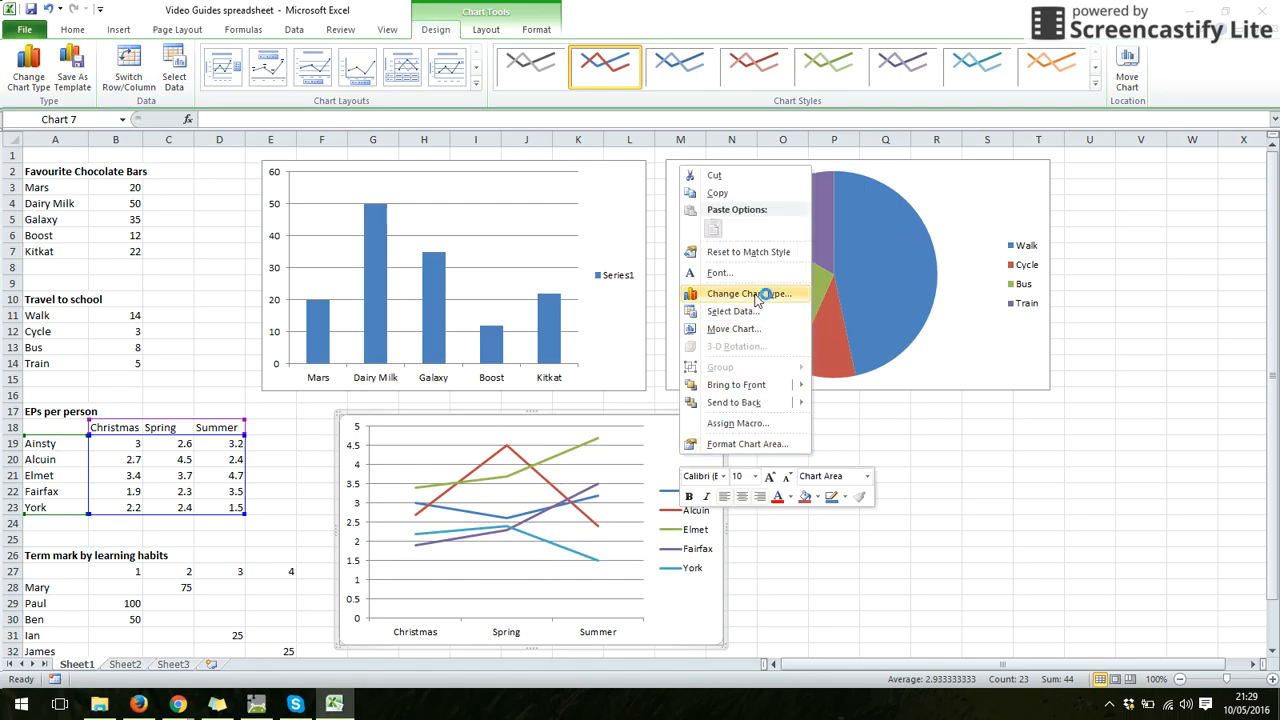
left_click(731, 311)
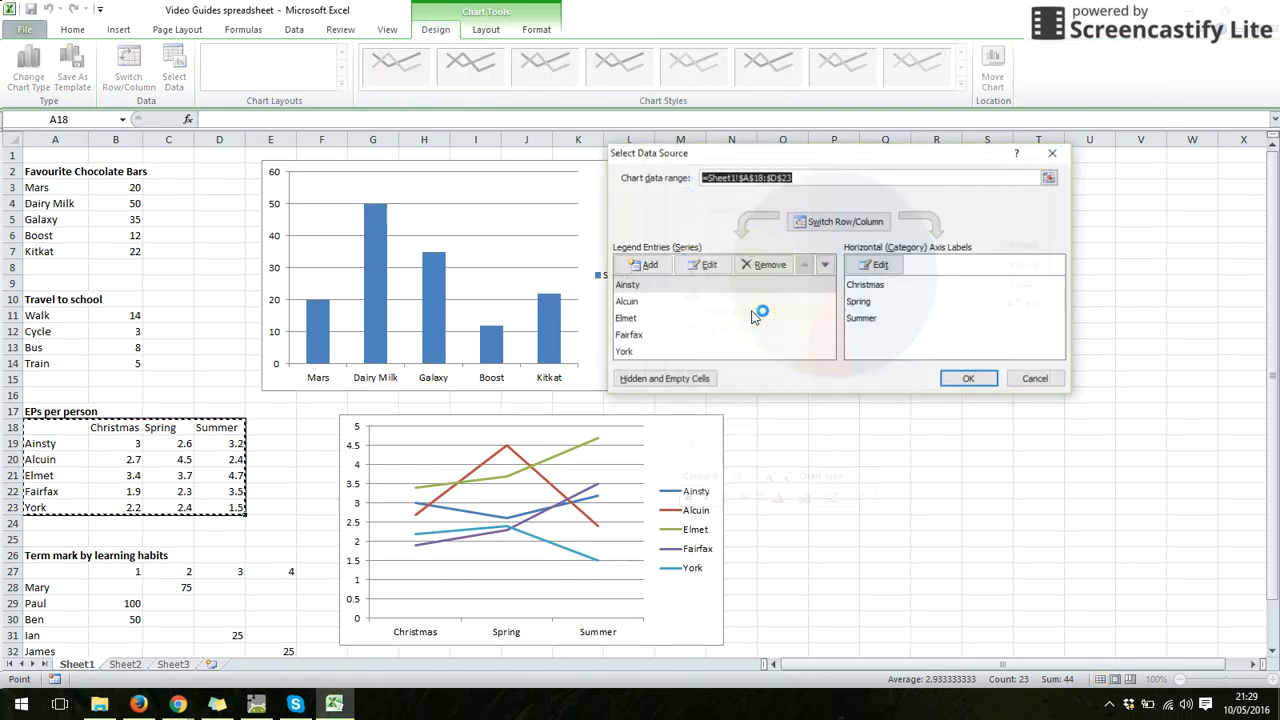
left_click(841, 223)
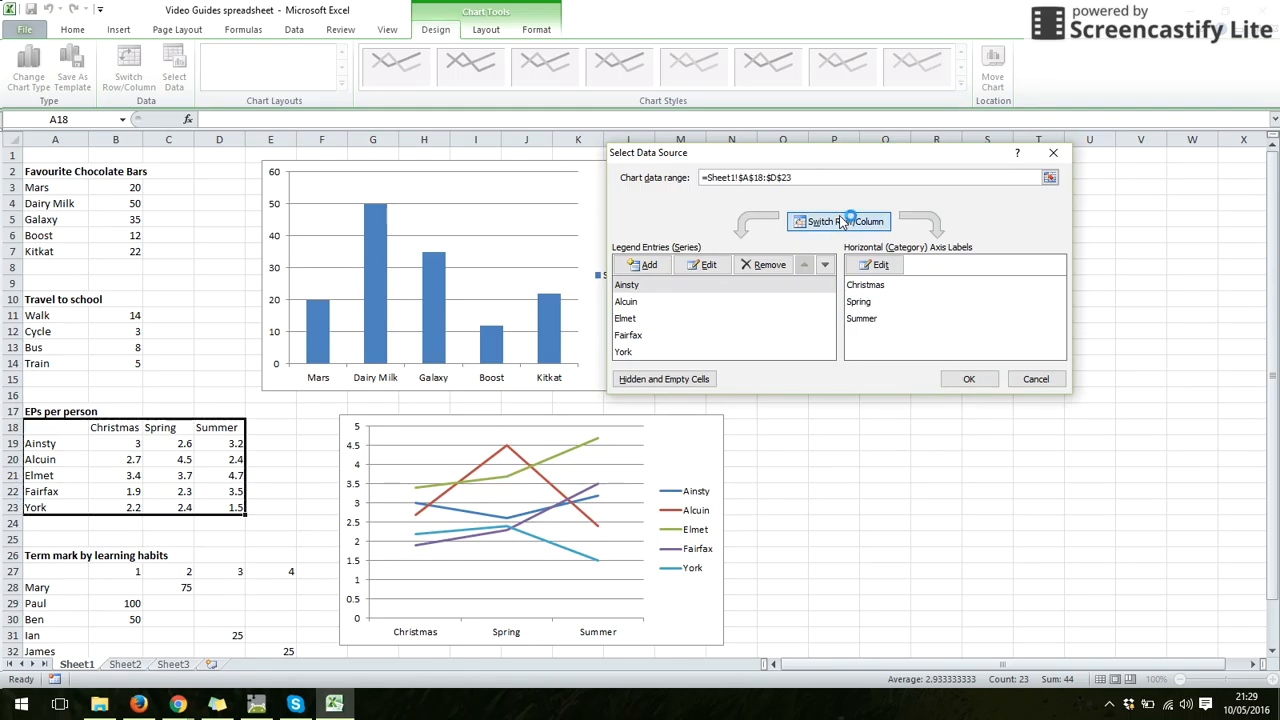
left_click(841, 222)
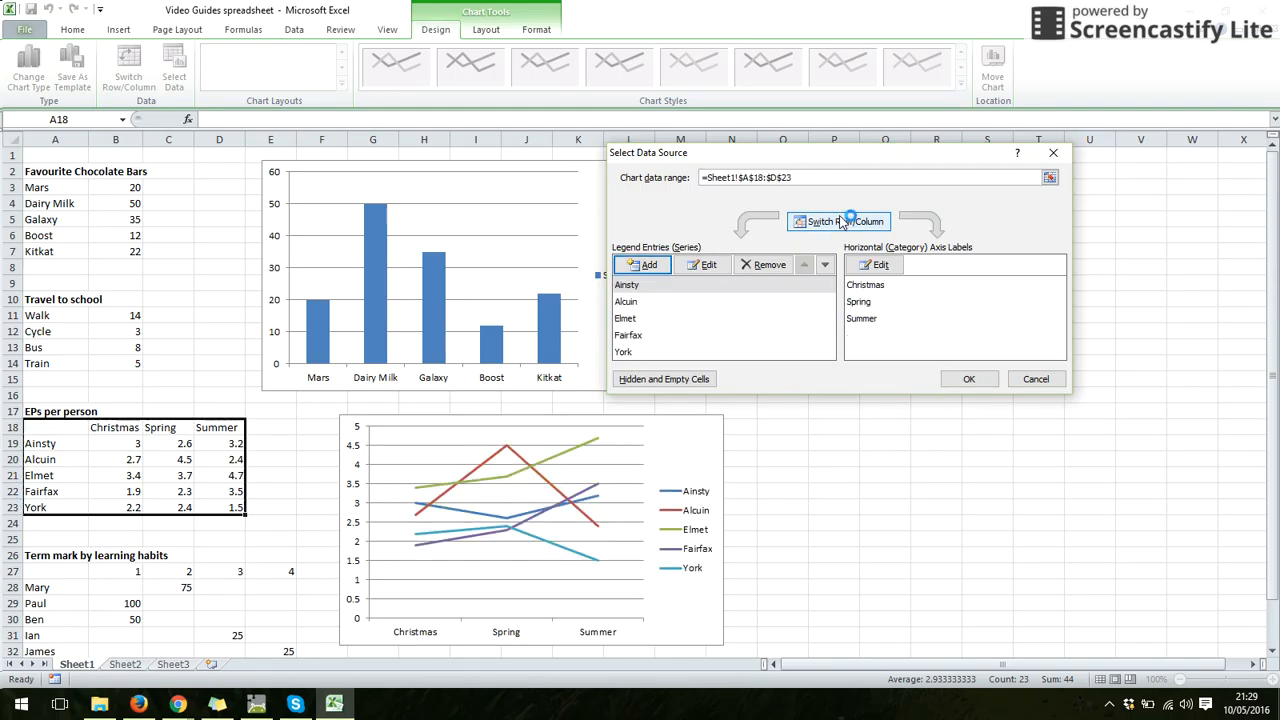
left_click(841, 222)
left_click(841, 222)
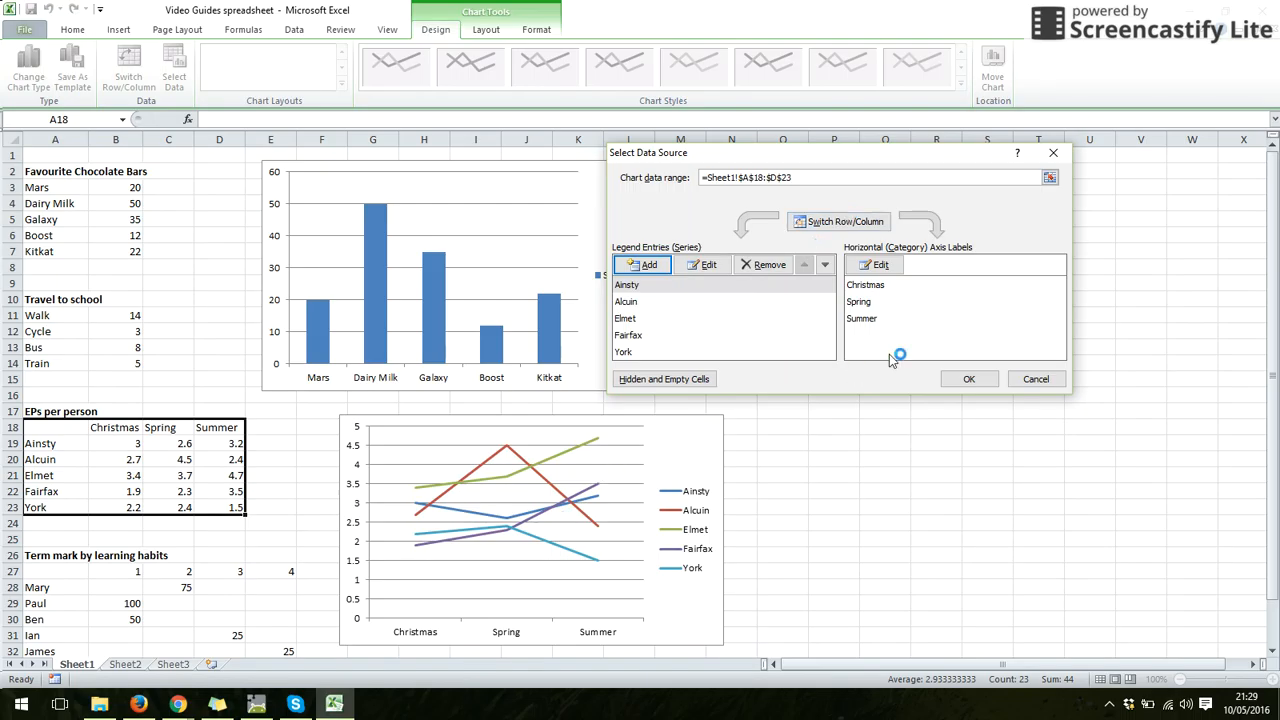
left_click(955, 381)
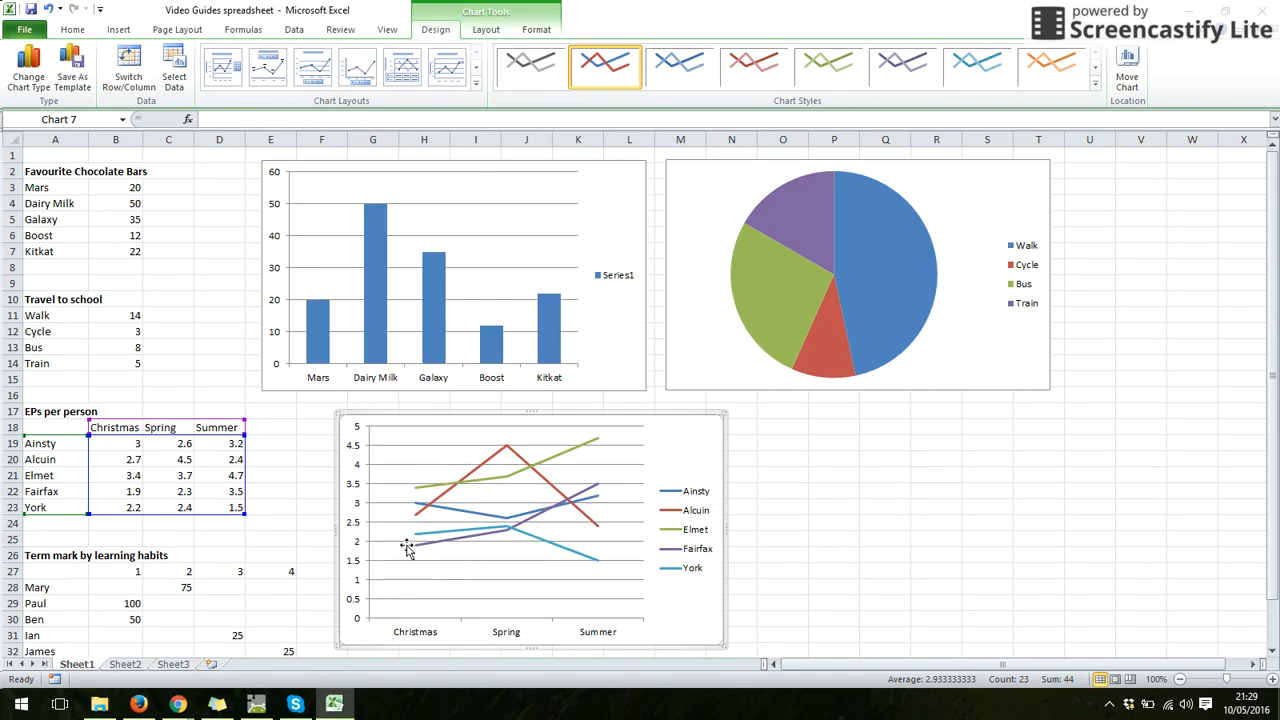
mouse_move(484, 538)
left_click(871, 469)
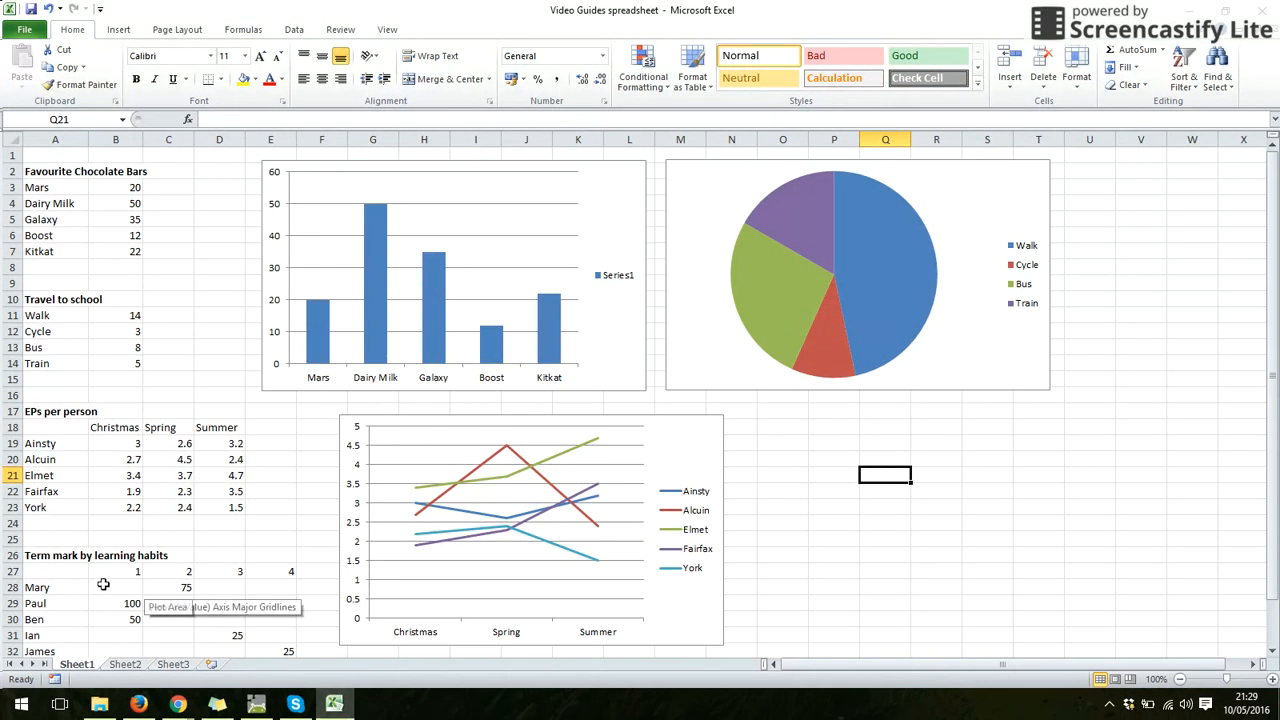
- Insert a markers-only scatter chart from the Term mark by learning habits data in A27:E32 and place it beside the line chart
left_click_drag(58, 572, 282, 606)
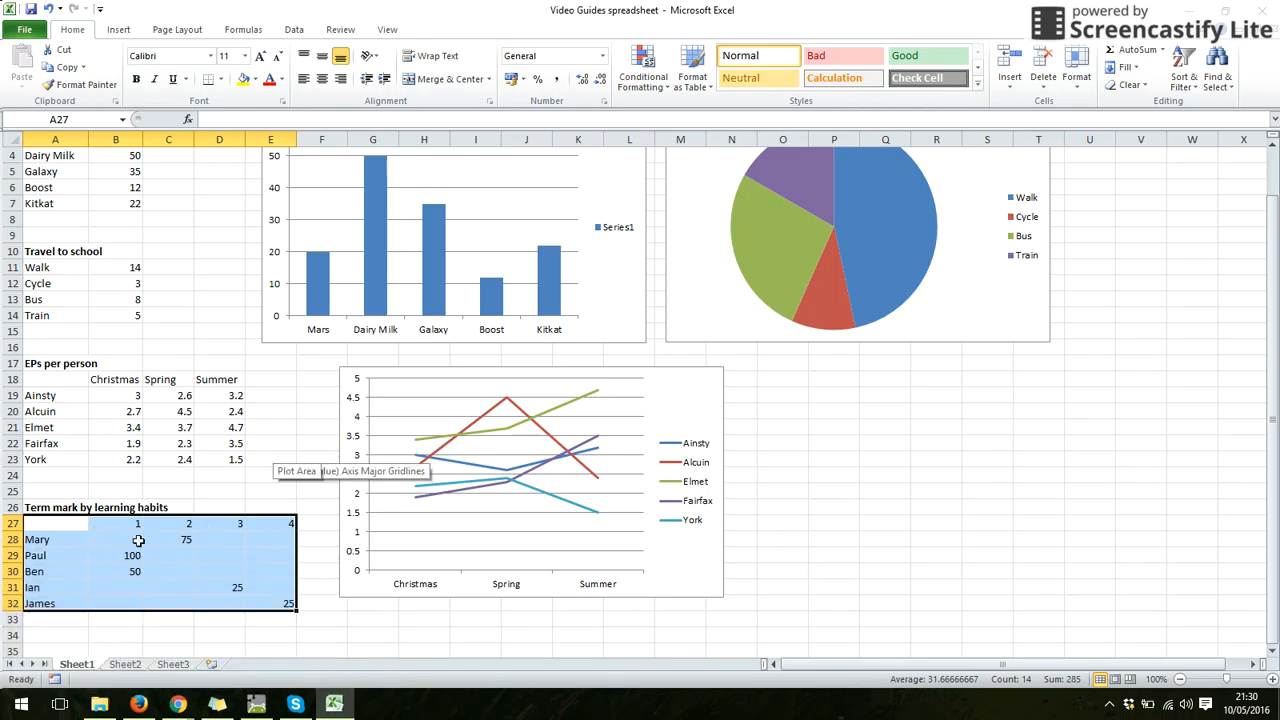
left_click(121, 31)
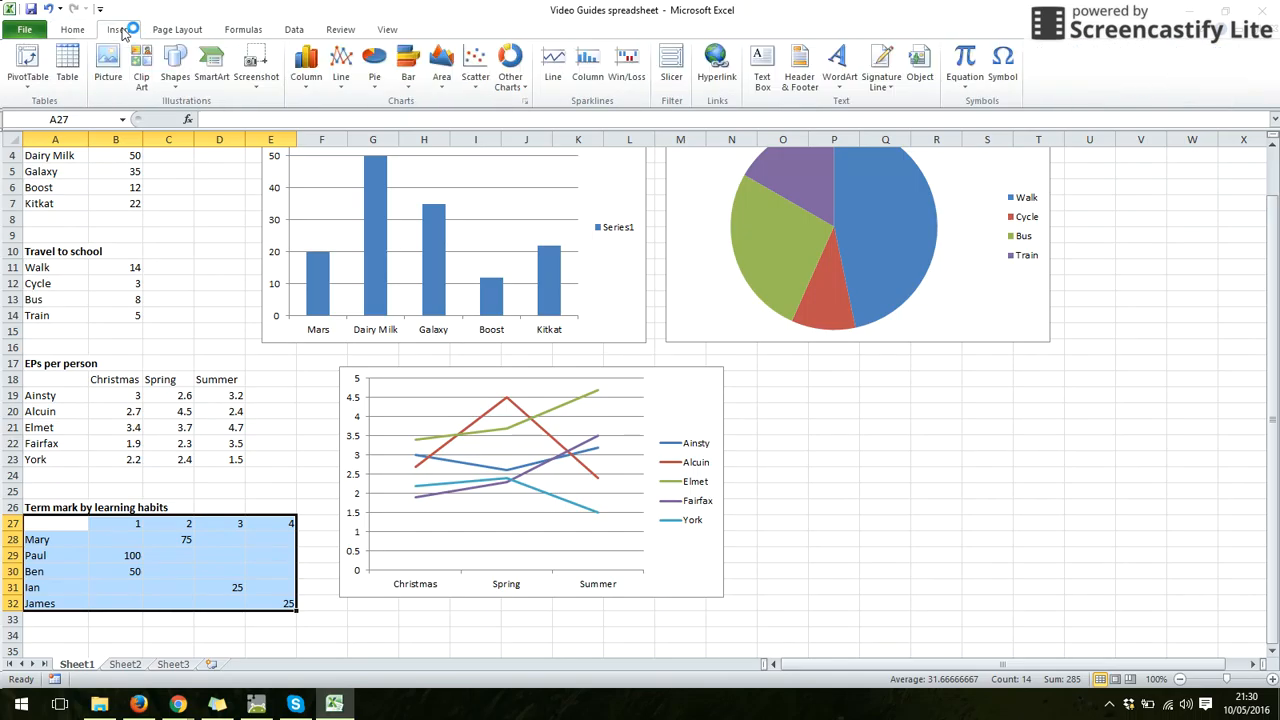
left_click(474, 88)
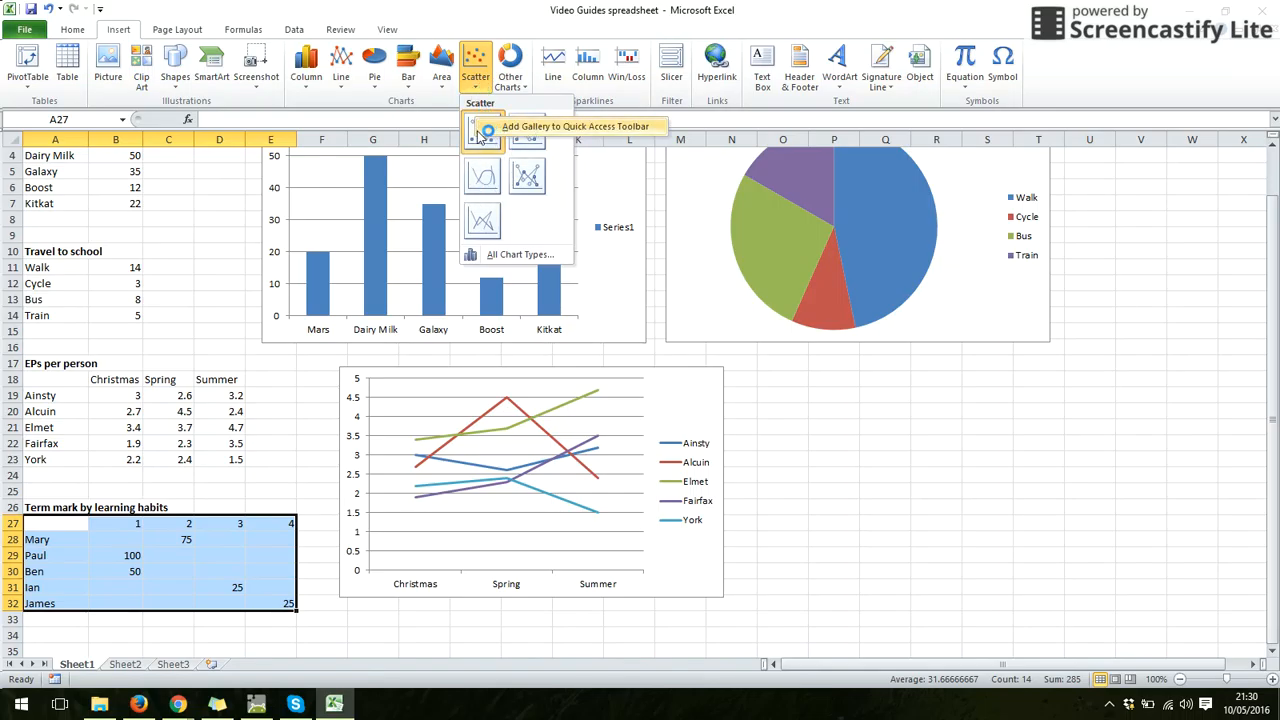
left_click(482, 135)
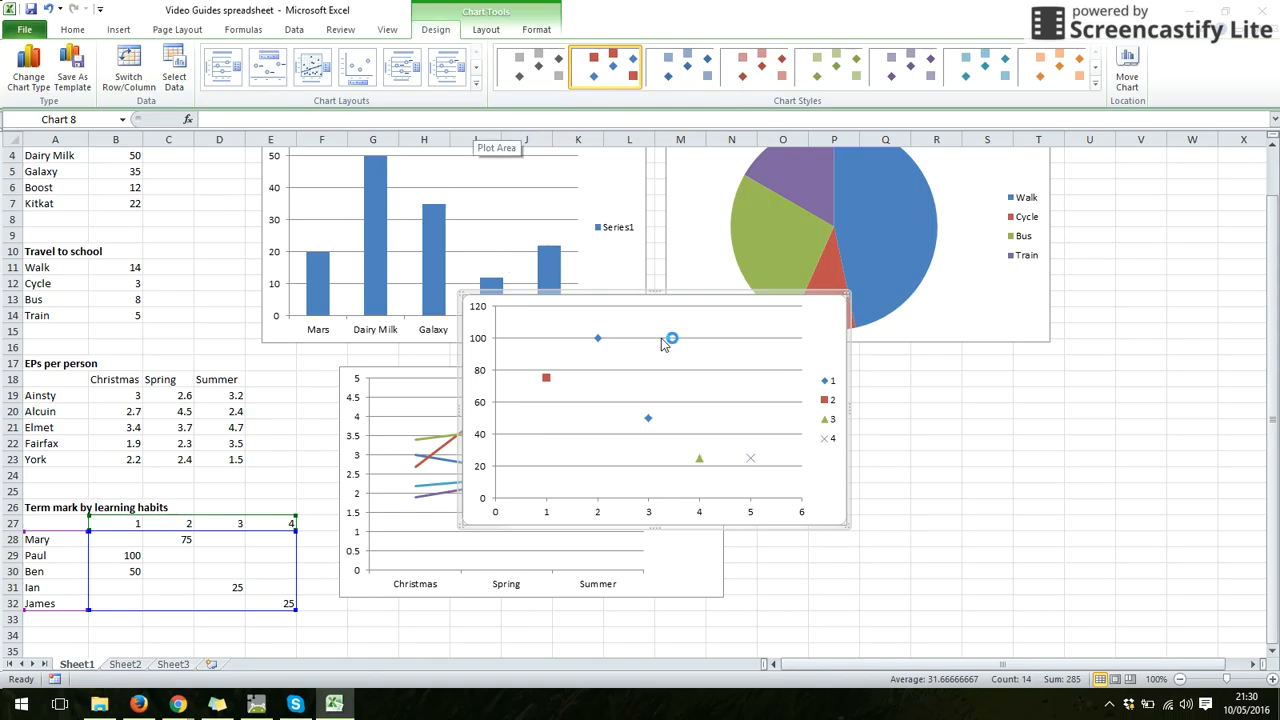
mouse_move(679, 333)
left_mouse_down()
mouse_move(783, 400)
mouse_move(688, 391)
mouse_move(674, 374)
mouse_move(683, 357)
left_mouse_up()
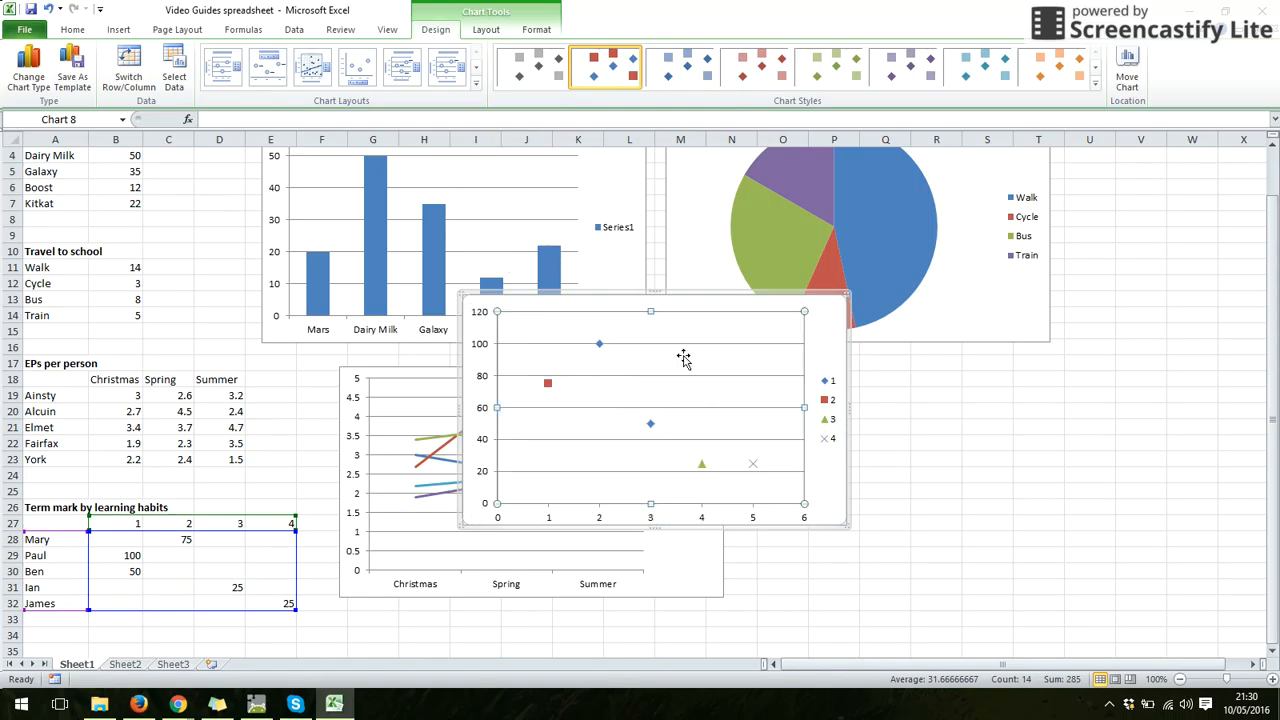
left_click_drag(752, 298, 1050, 374)
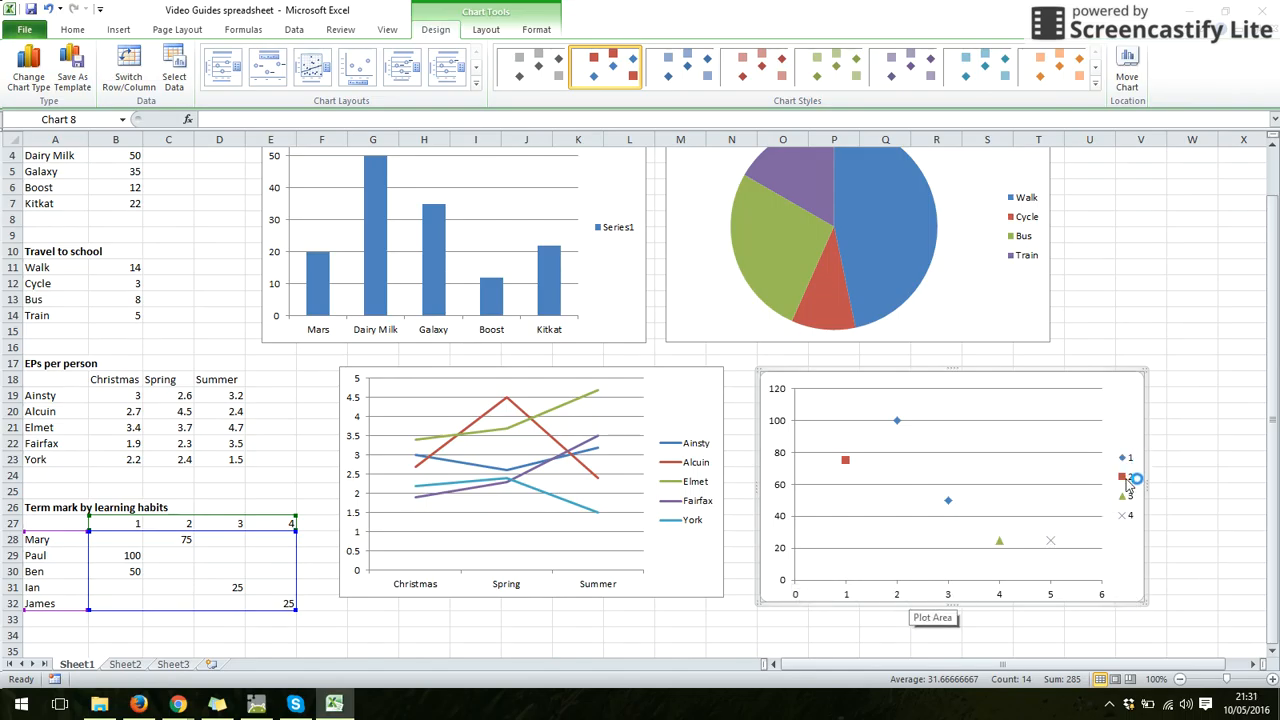
- Swap the scatter chart's rows and columns so each student is a series plotted against learning habits 1 to 4
right_click(1012, 450)
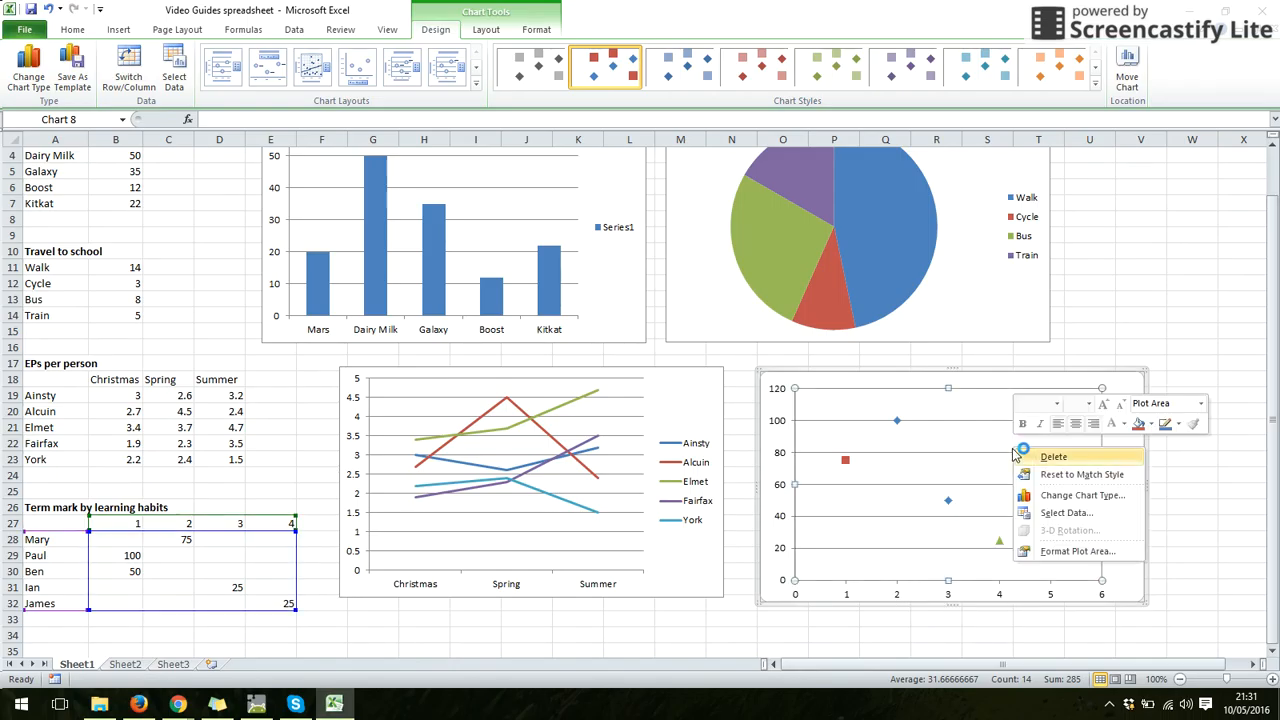
left_click(1088, 517)
left_click(862, 226)
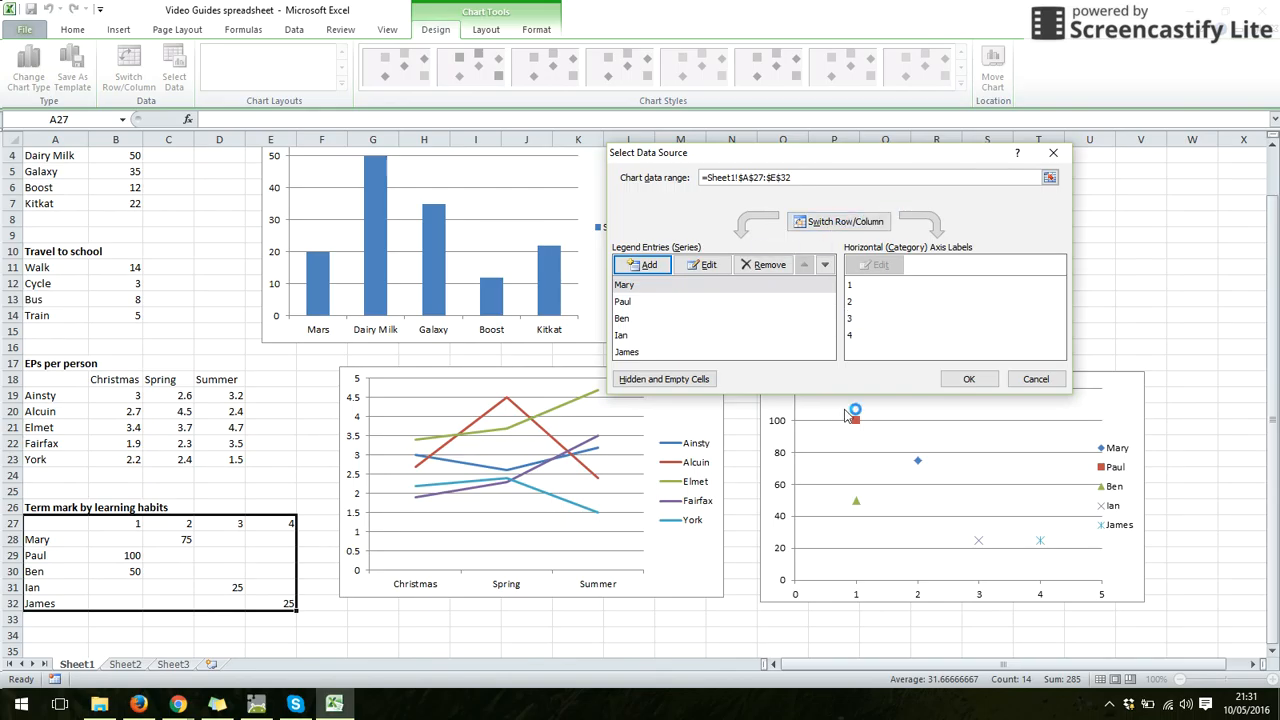
left_click(968, 379)
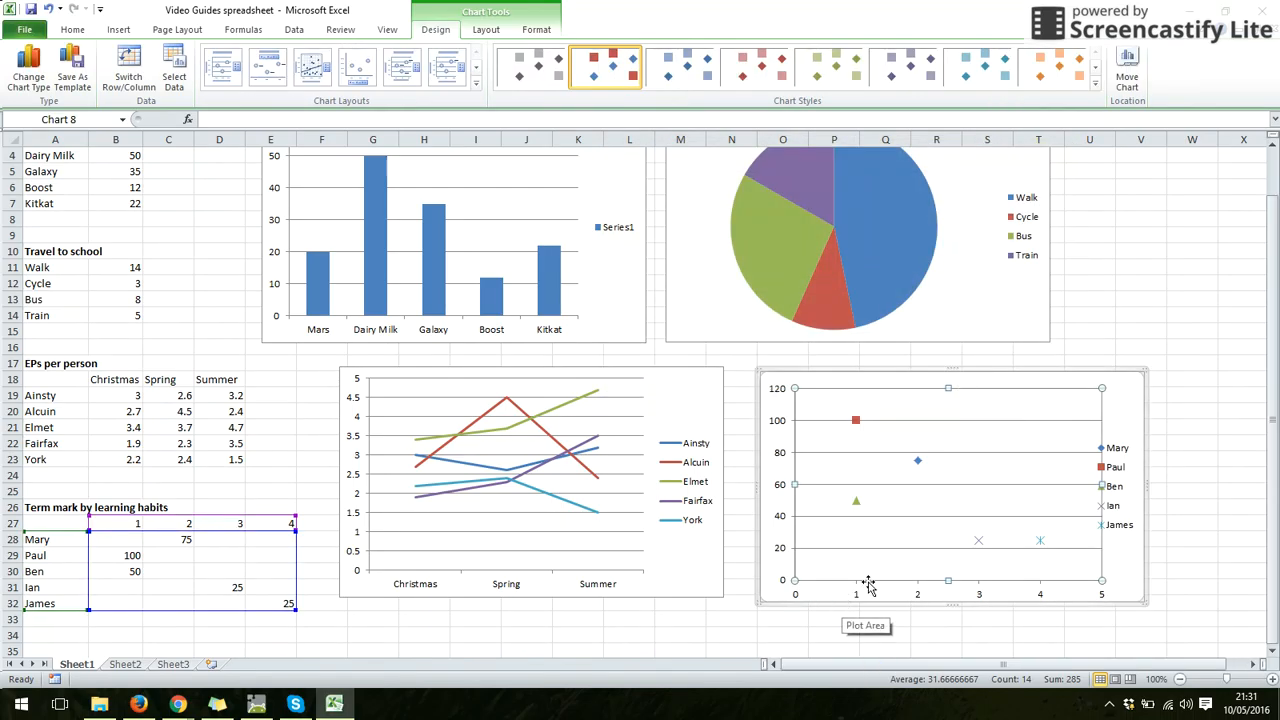
mouse_move(857, 509)
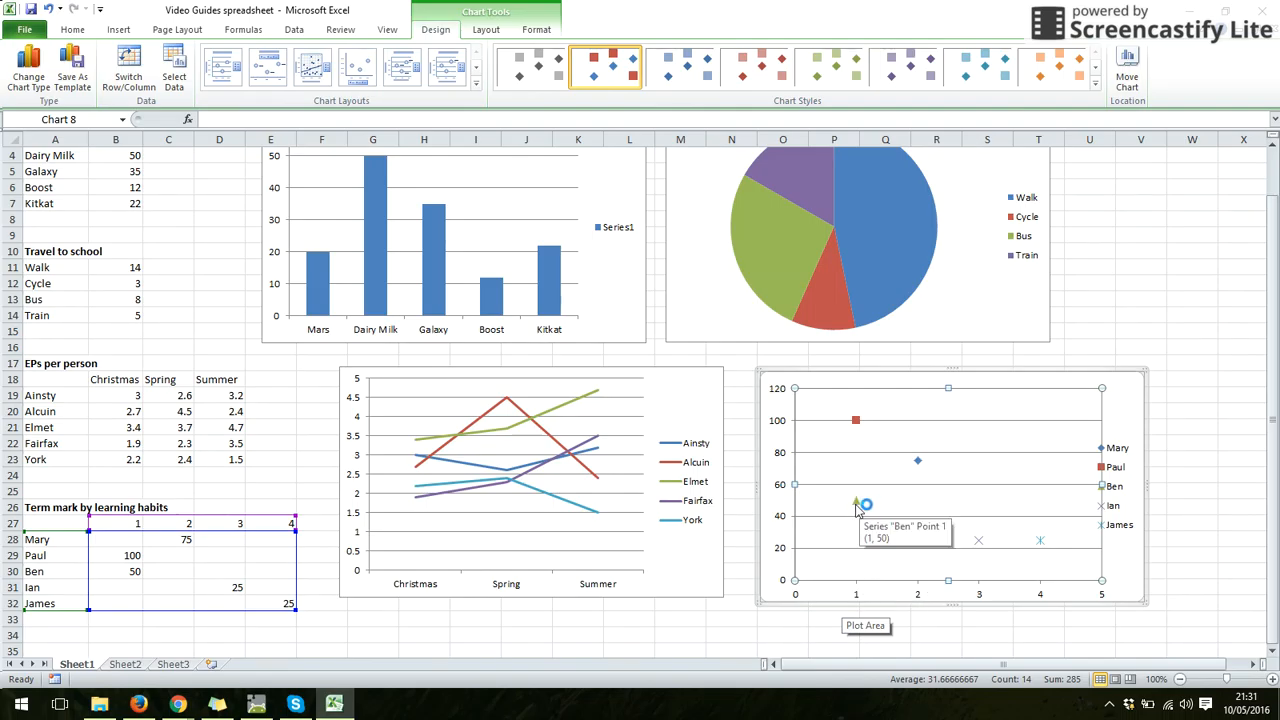
- Review the series and axis labels in the scatter chart's data source settings and close them without changes
left_click(1125, 593)
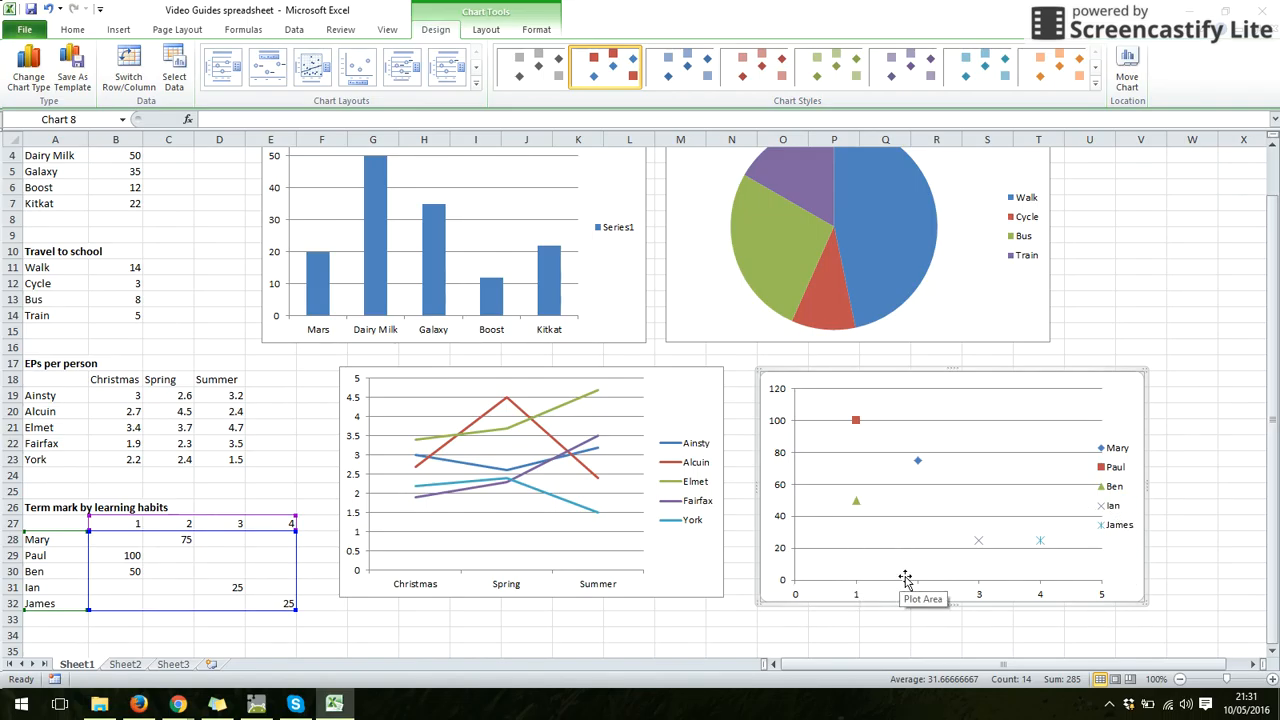
mouse_move(920, 465)
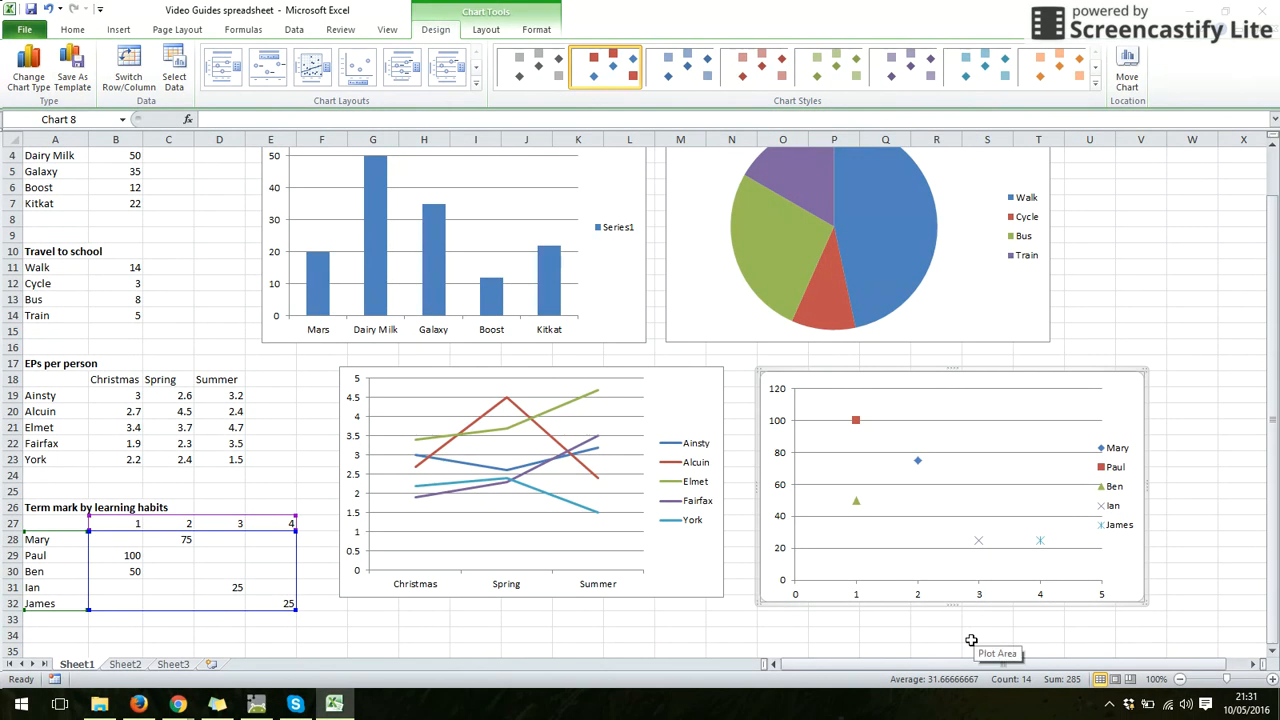
right_click(1058, 430)
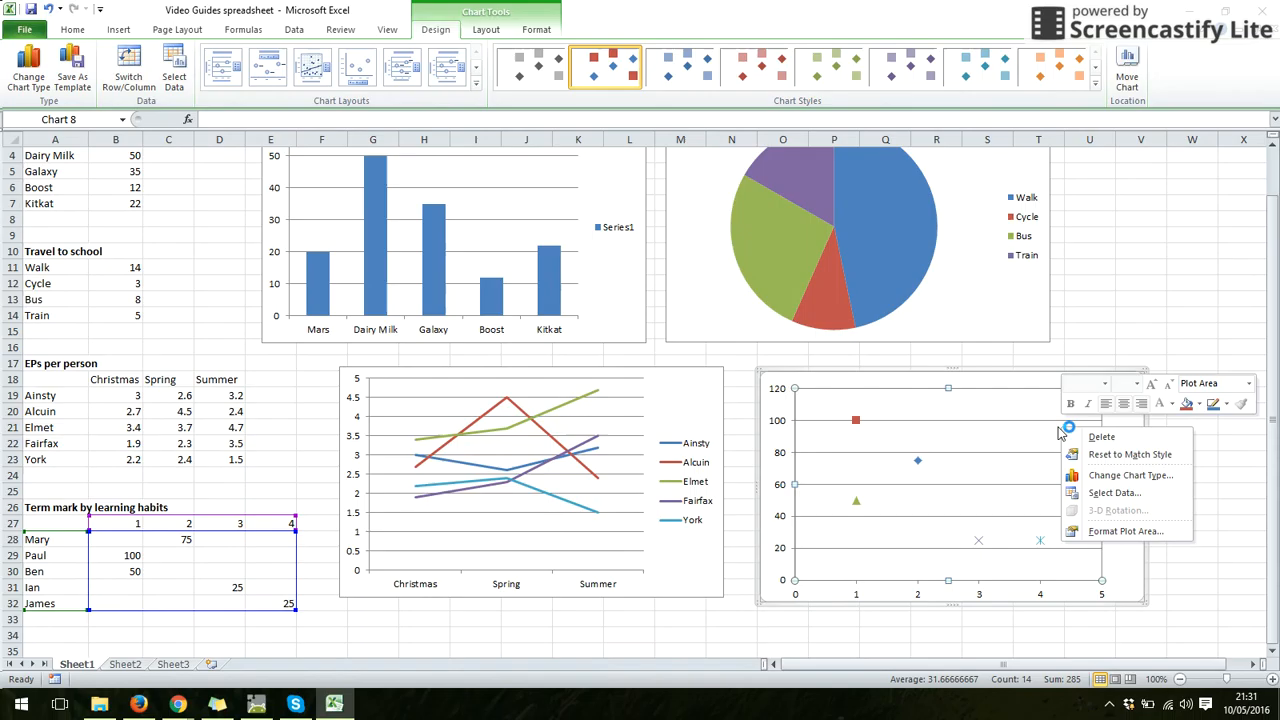
left_click(1145, 494)
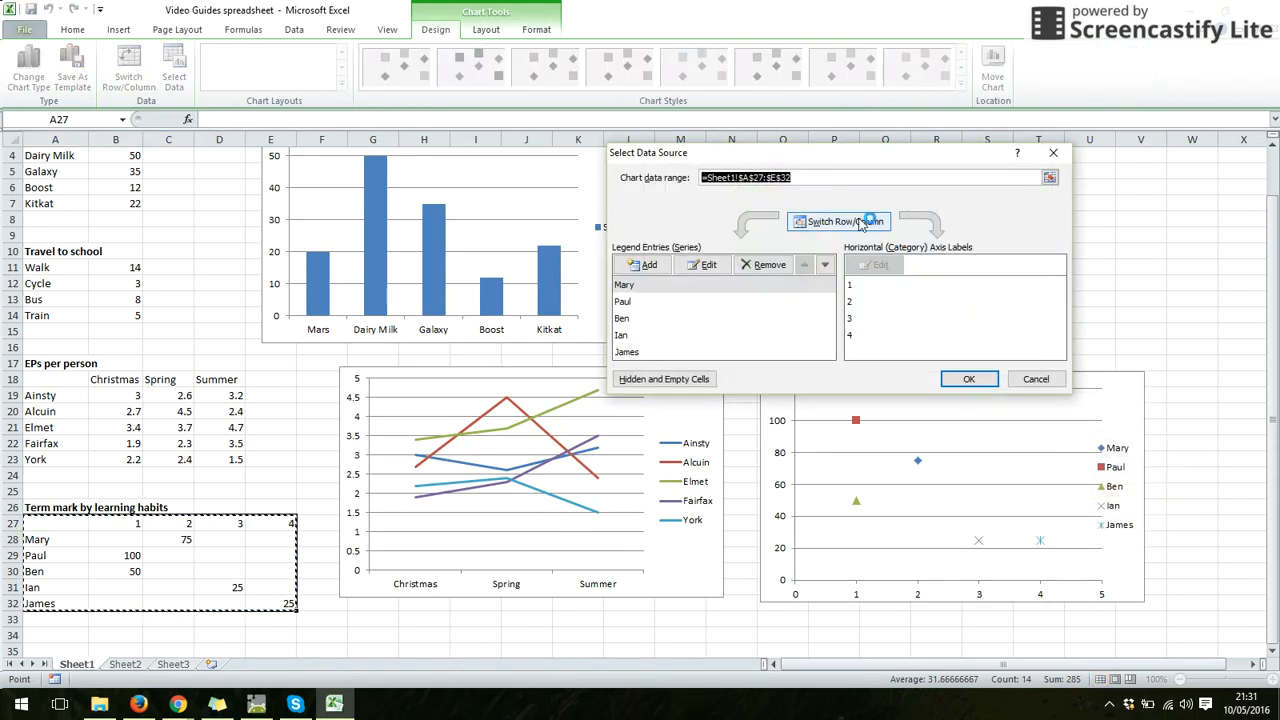
left_click(1055, 153)
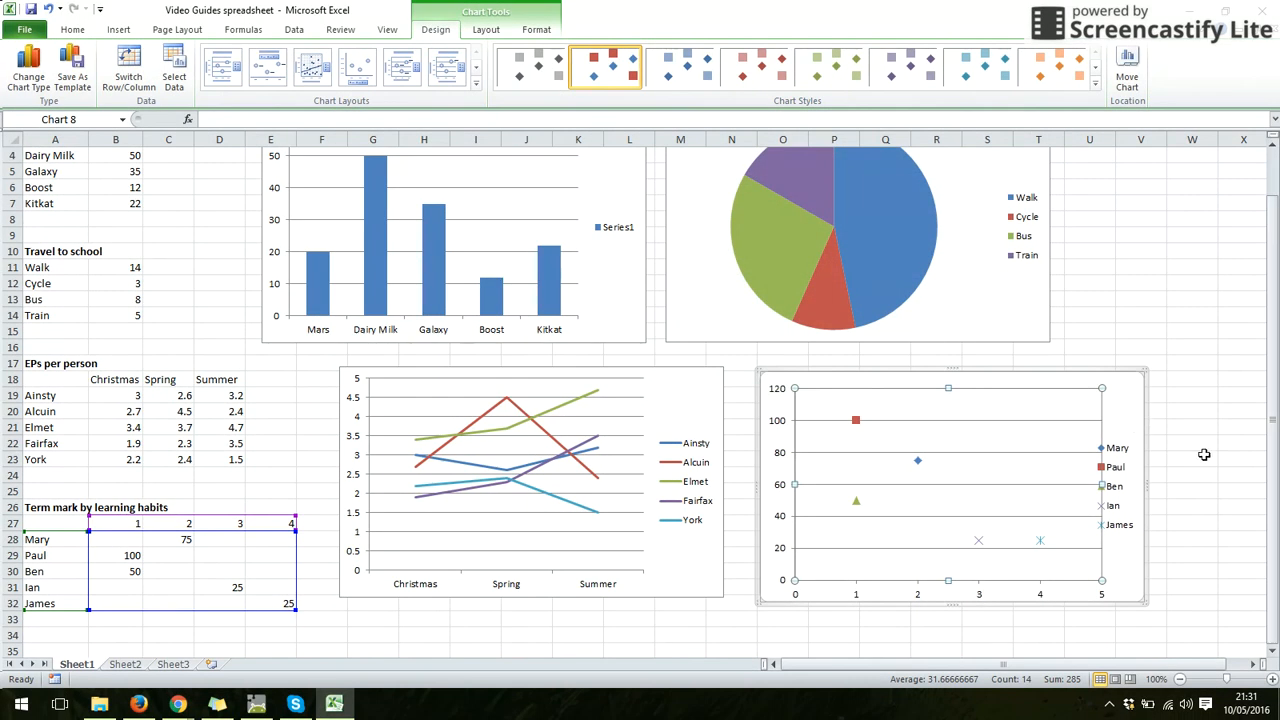
- Deselect the scatter chart by selecting empty cell W13 and look over the column, pie, line and scatter charts together
scroll(1210, 345, "up", 1)
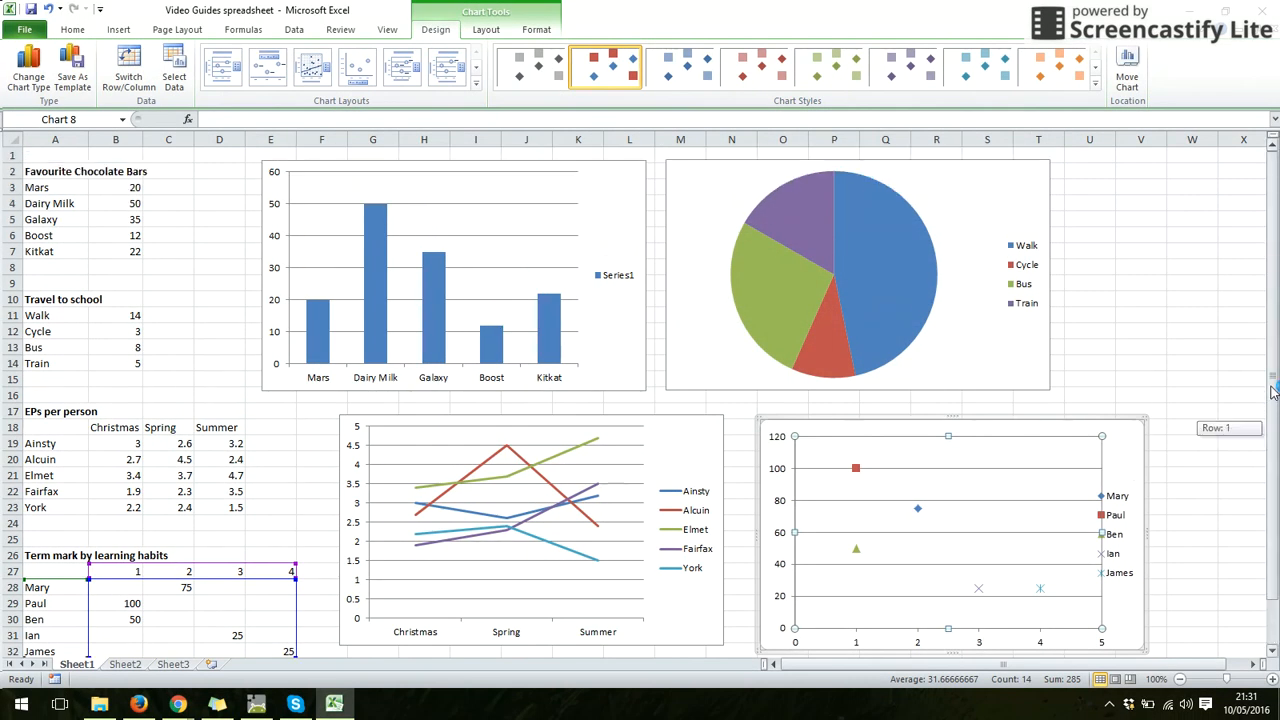
left_click(1198, 343)
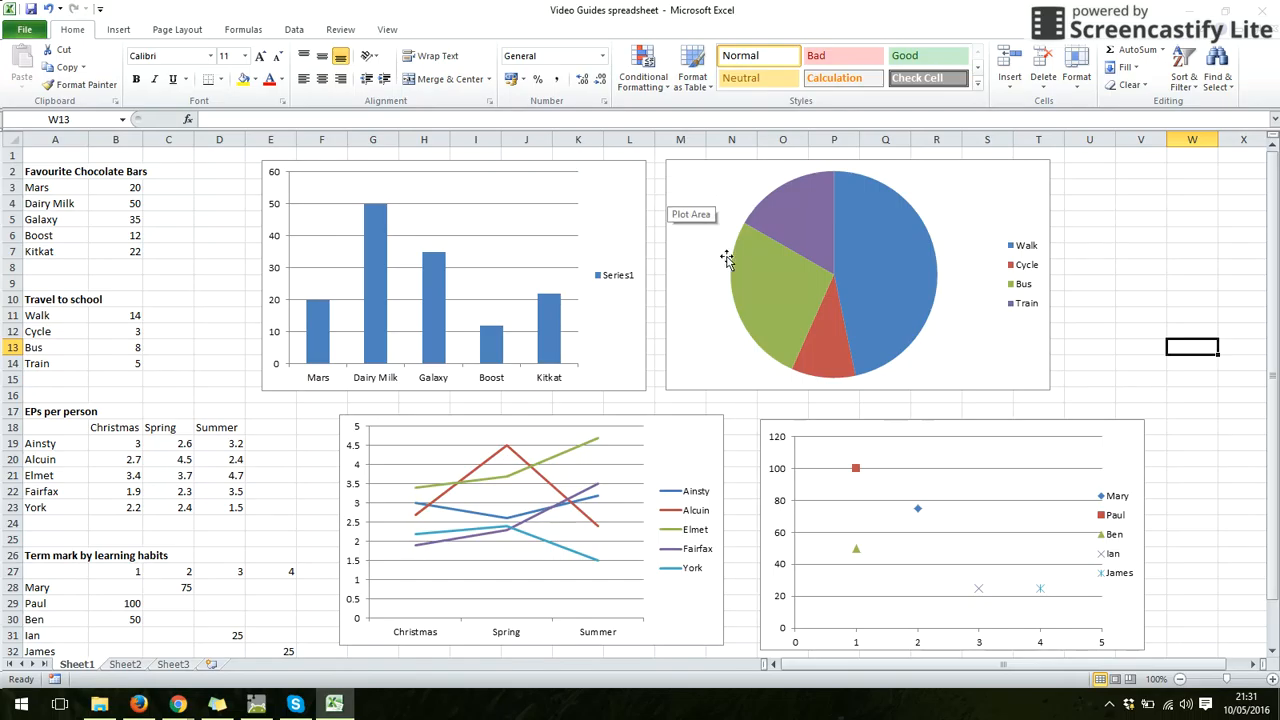
mouse_move(850, 252)
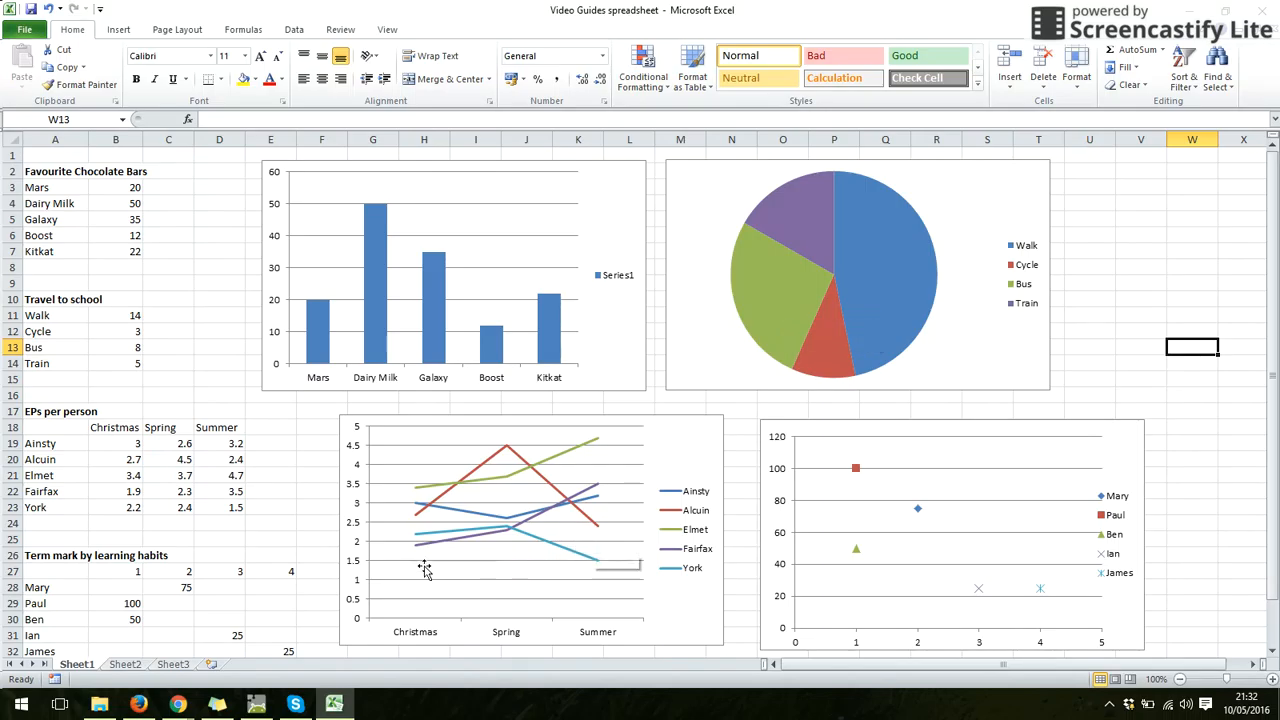
mouse_move(584, 498)
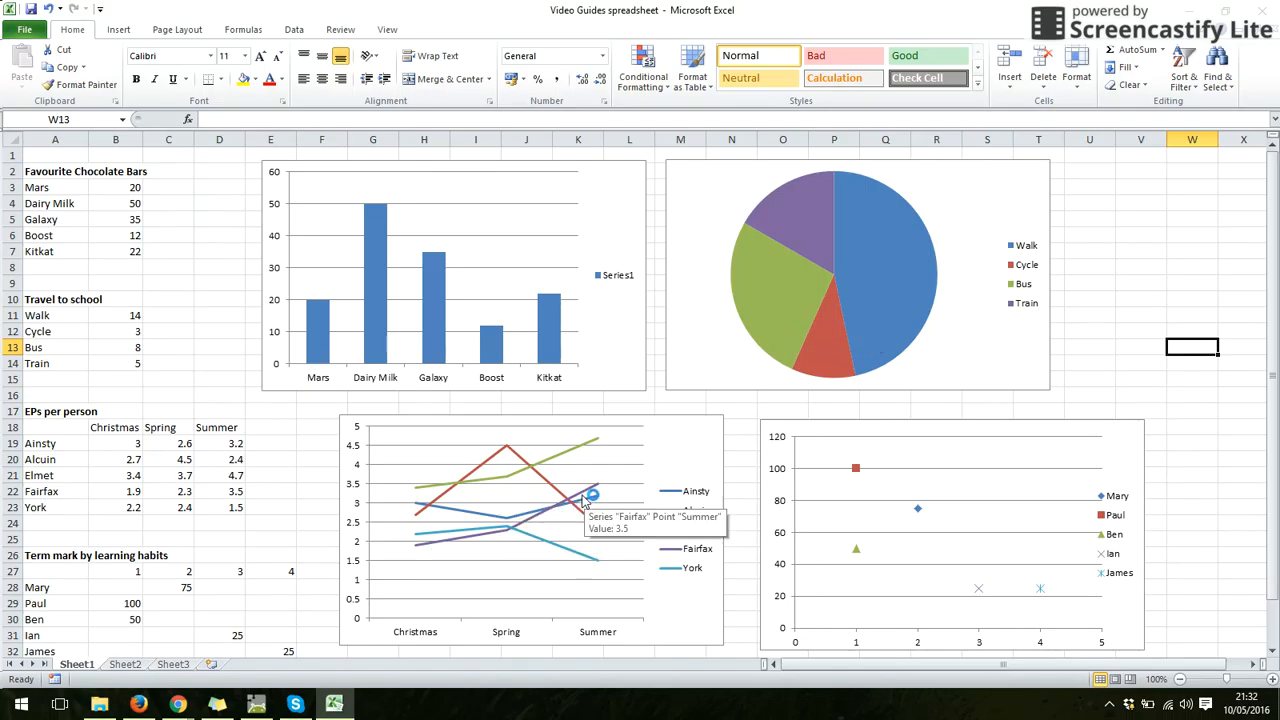